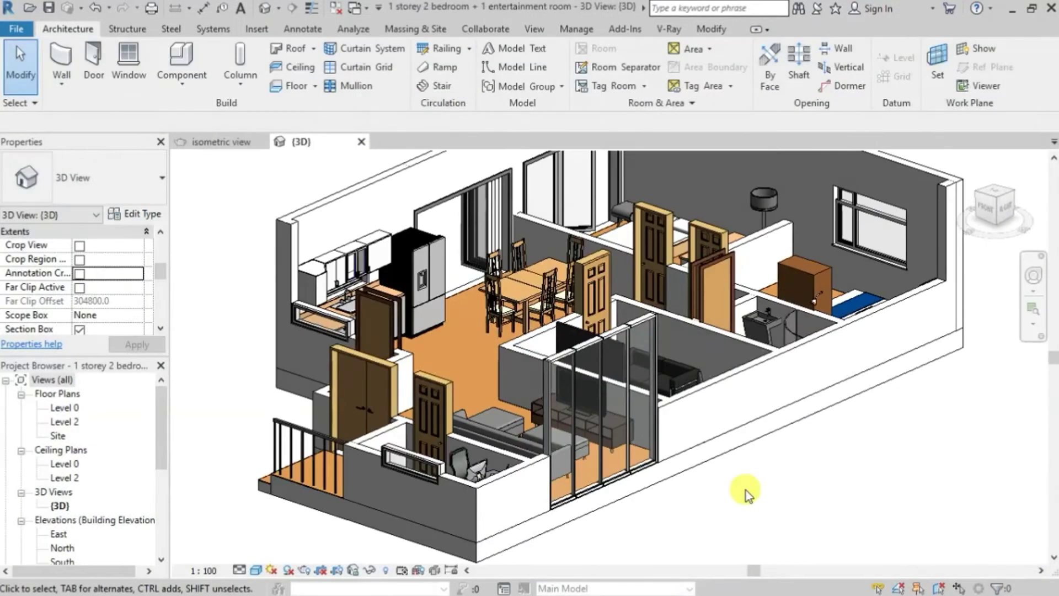
# Orbit the furnished house model in the 3D view to see it from its other side
pyautogui.keyDown('shift'); pyautogui.moveTo(705, 496); pyautogui.dragTo(843, 496, button='middle'); pyautogui.keyUp('shift')
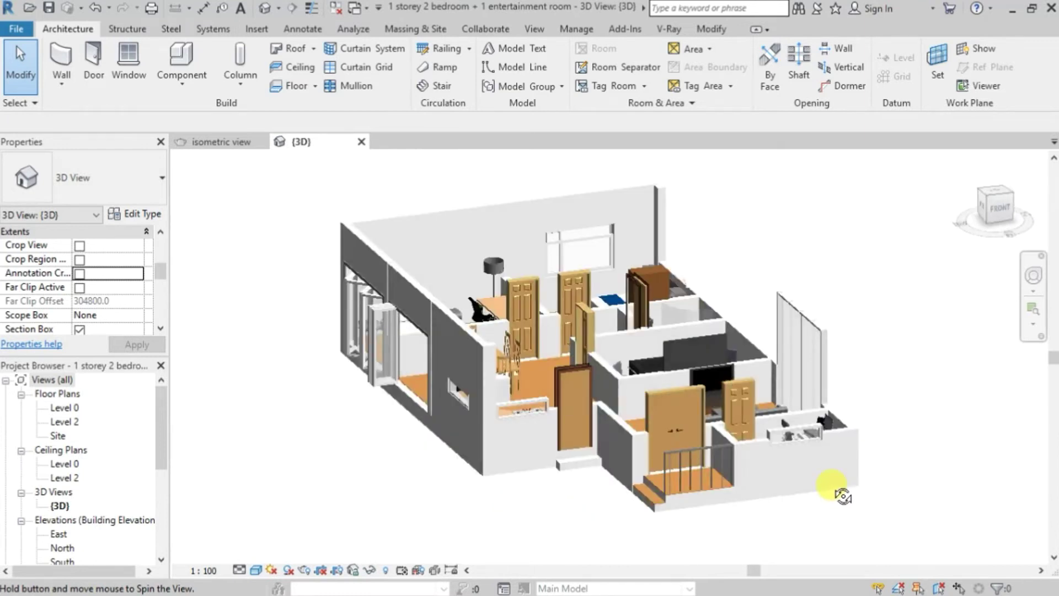
pyautogui.keyDown('shift'); pyautogui.moveTo(492, 496); pyautogui.dragTo(350, 560, button='middle'); pyautogui.keyUp('shift')
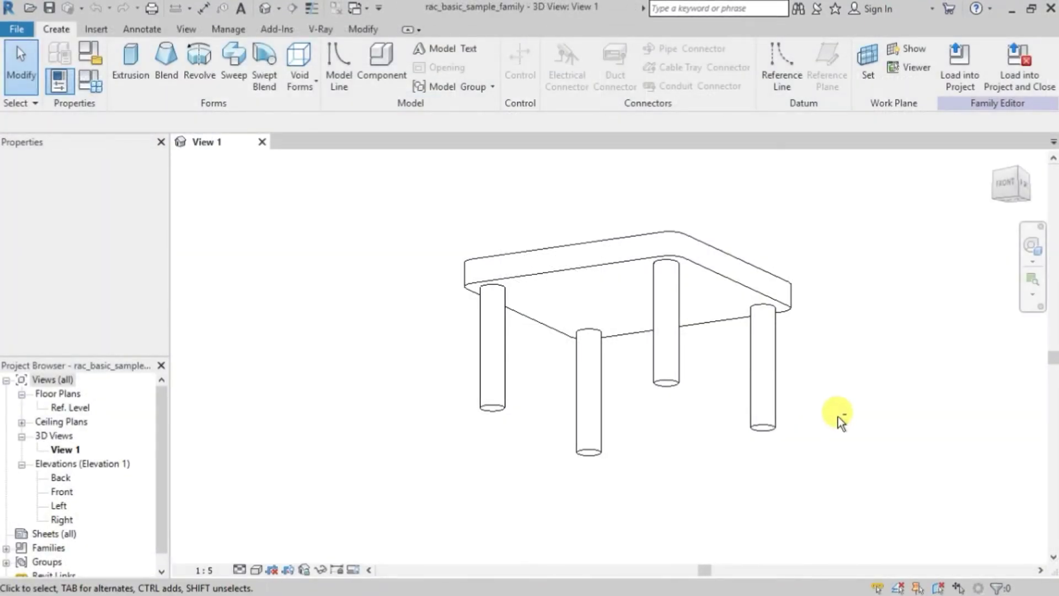
# Orbit the table family round to a front view
pyautogui.keyDown('shift'); pyautogui.moveTo(839, 421); pyautogui.dragTo(463, 390, button='middle'); pyautogui.keyUp('shift')
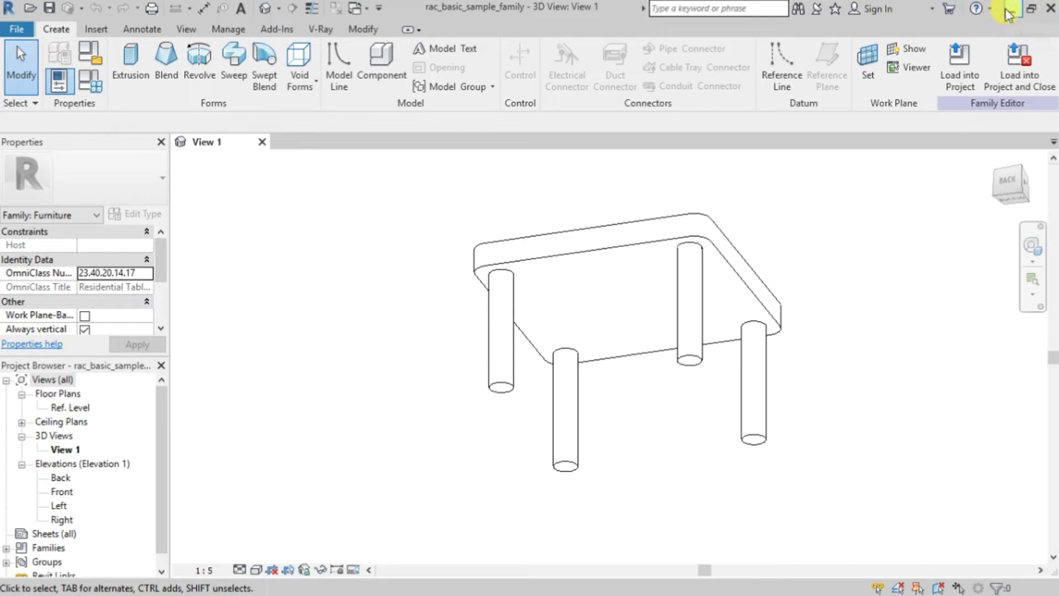
pyautogui.keyDown('shift'); pyautogui.moveTo(875, 252); pyautogui.dragTo(922, 430, button='middle'); pyautogui.keyUp('shift')
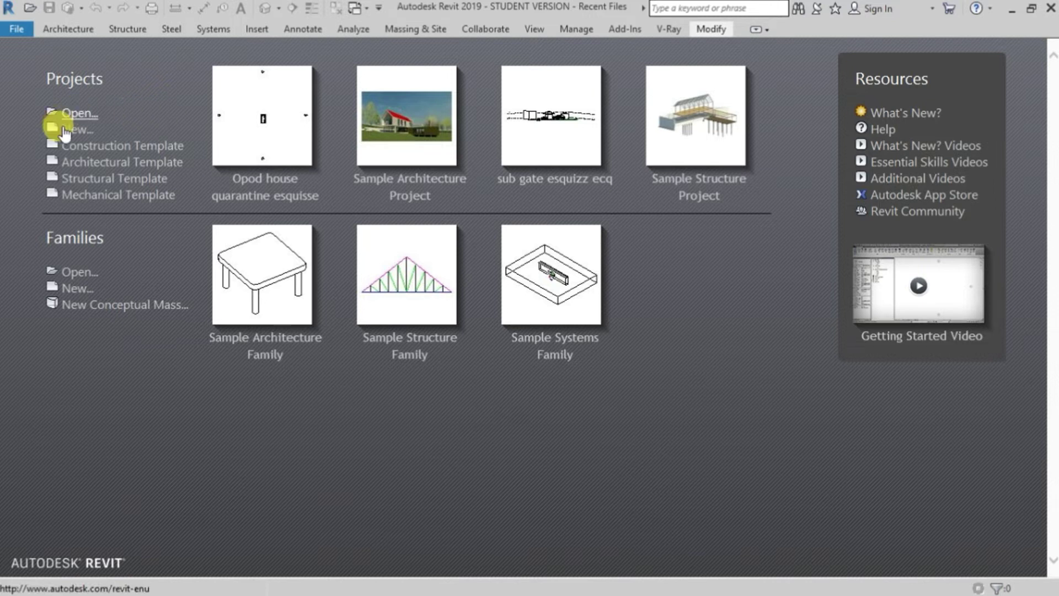
# Create a new project based on the Architectural Template
pyautogui.click(66, 130)
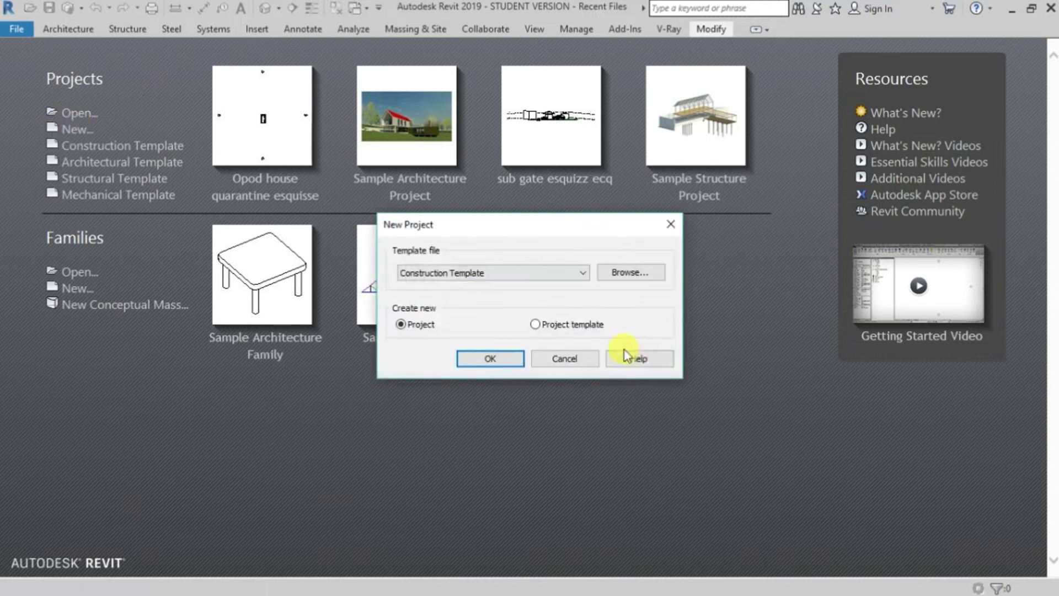
pyautogui.click(572, 272)
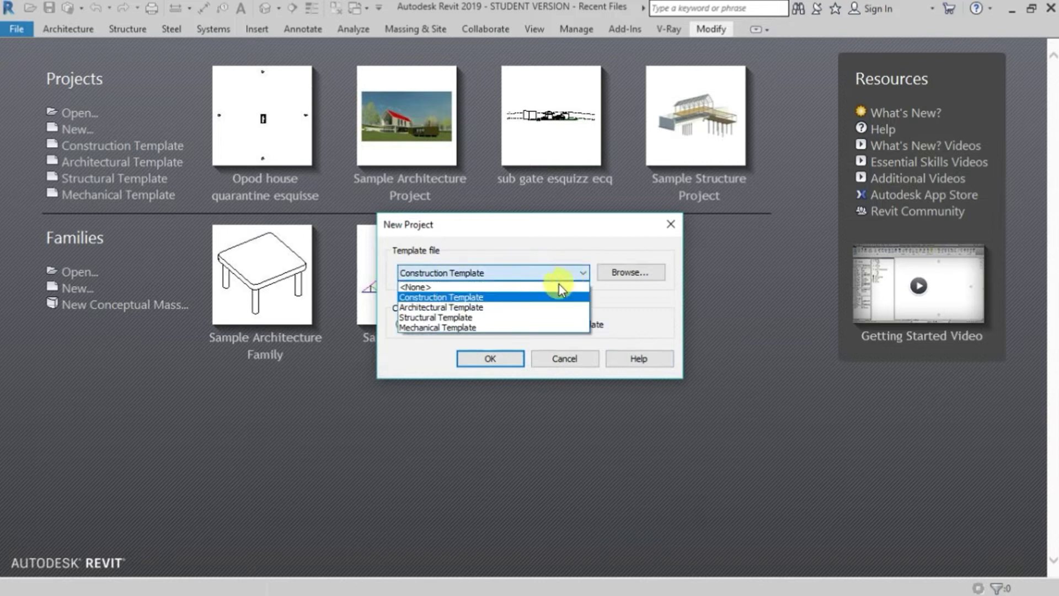
pyautogui.click(531, 307)
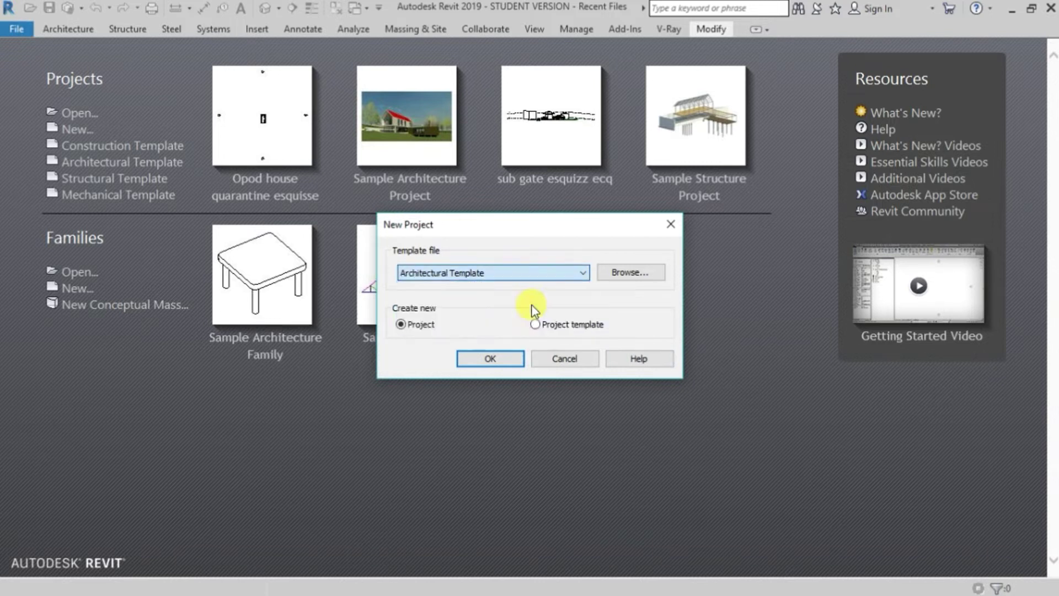
pyautogui.click(482, 359)
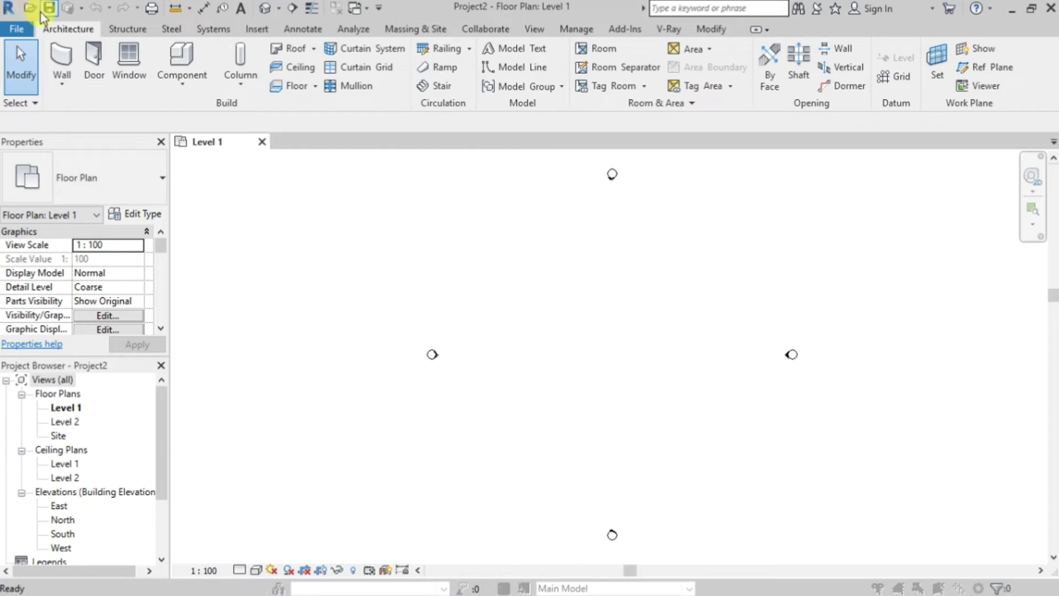
pyautogui.click(40, 12)
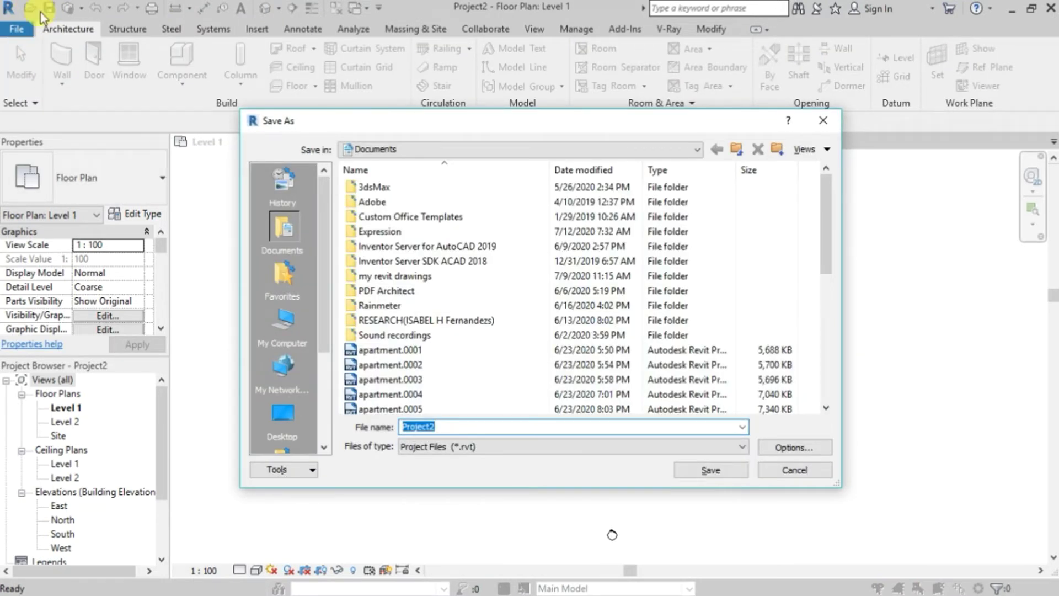
pyautogui.scroll(-2, 424, 274)
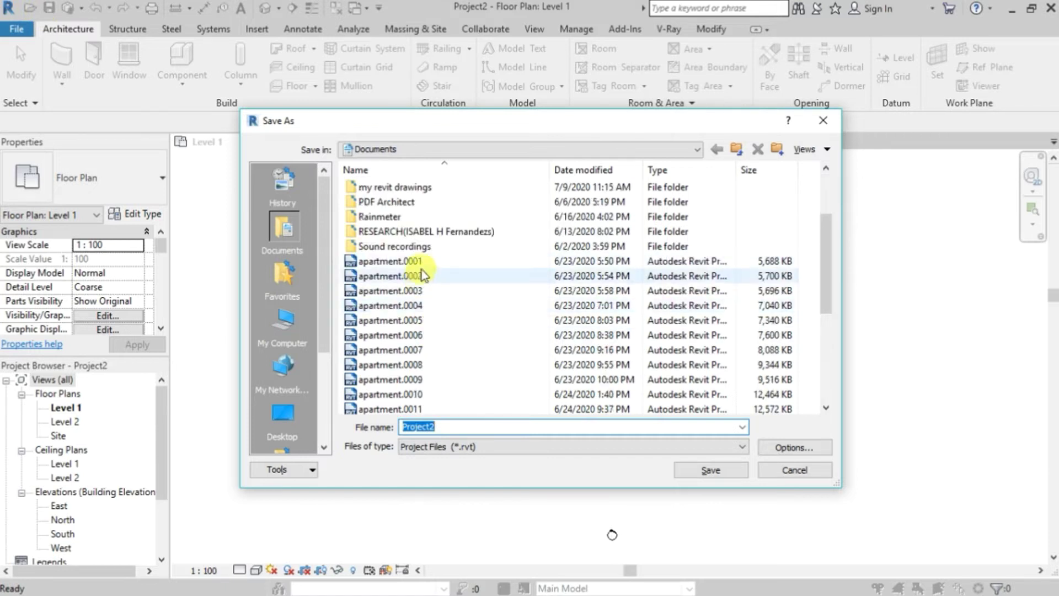
pyautogui.click(826, 121)
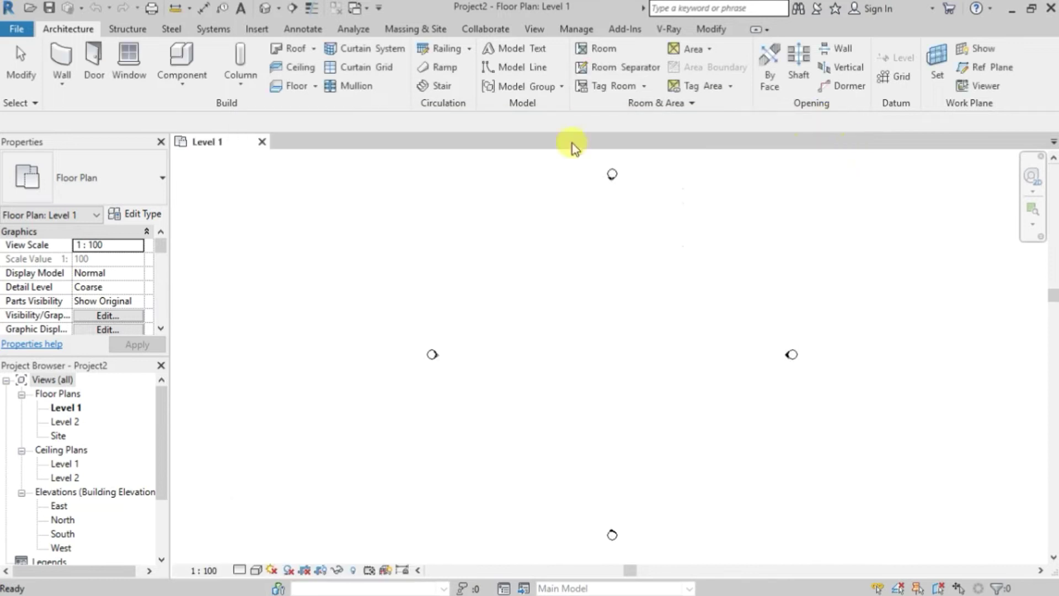
pyautogui.click(29, 9)
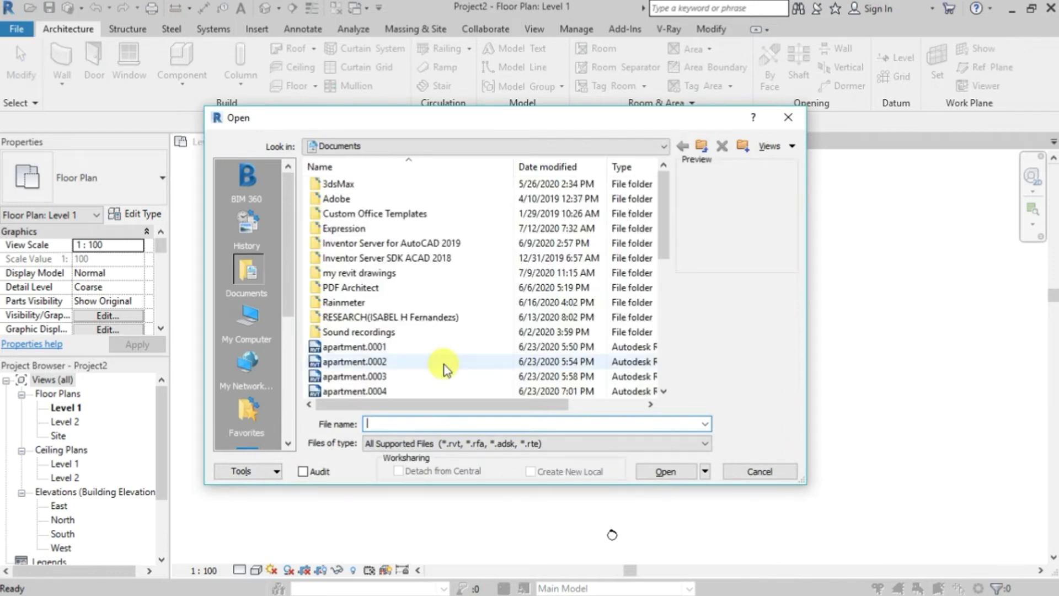
pyautogui.scroll(-1, 438, 366)
pyautogui.scroll(-3, 452, 330)
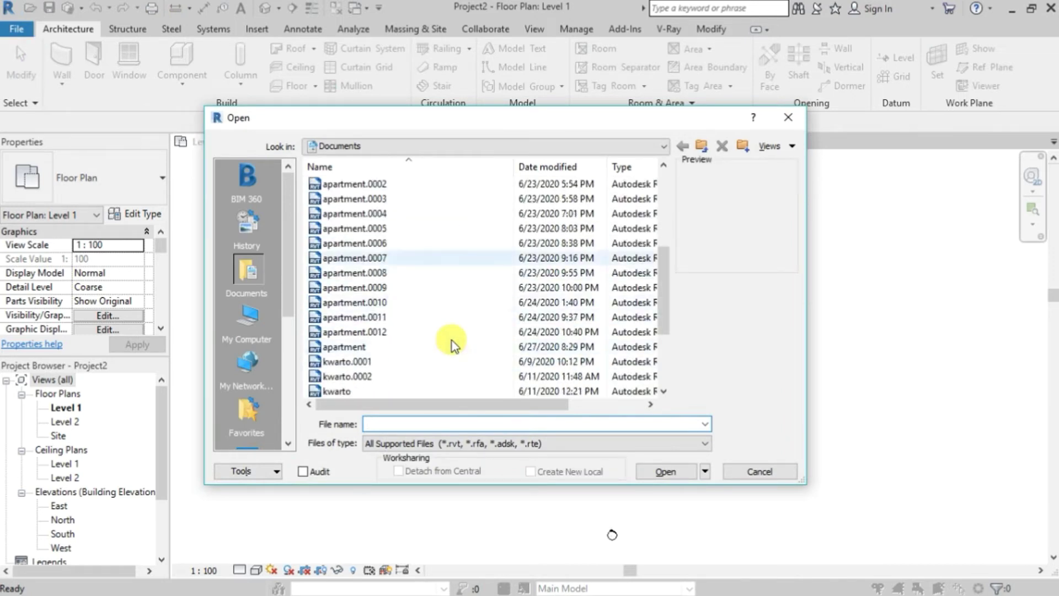
pyautogui.click(753, 473)
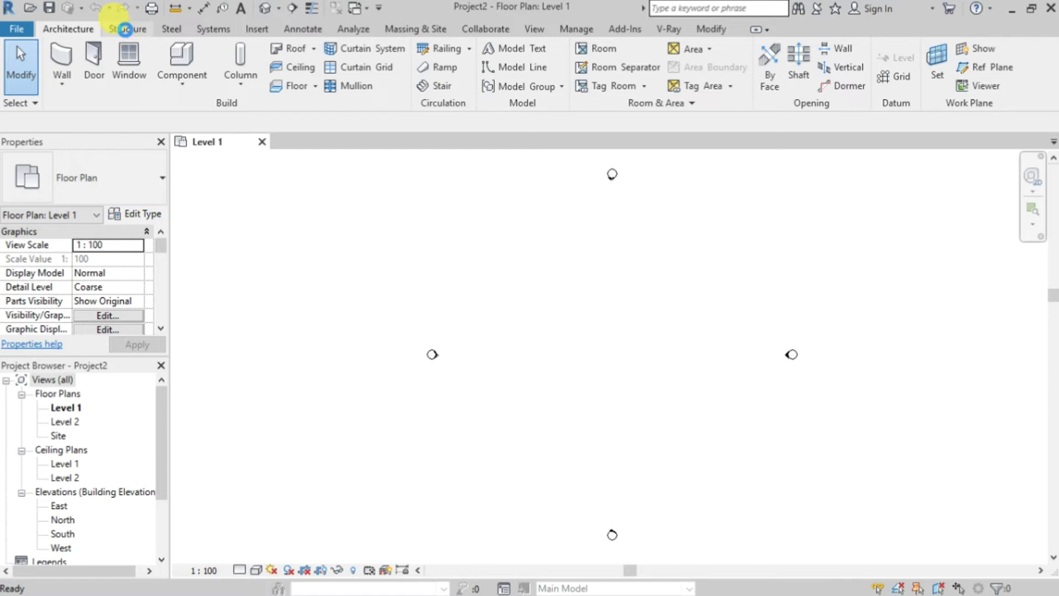
# Browse the Structure, Steel, Systems, Insert and Annotate ribbon tabs, then pan the plan slightly
pyautogui.click(126, 29)
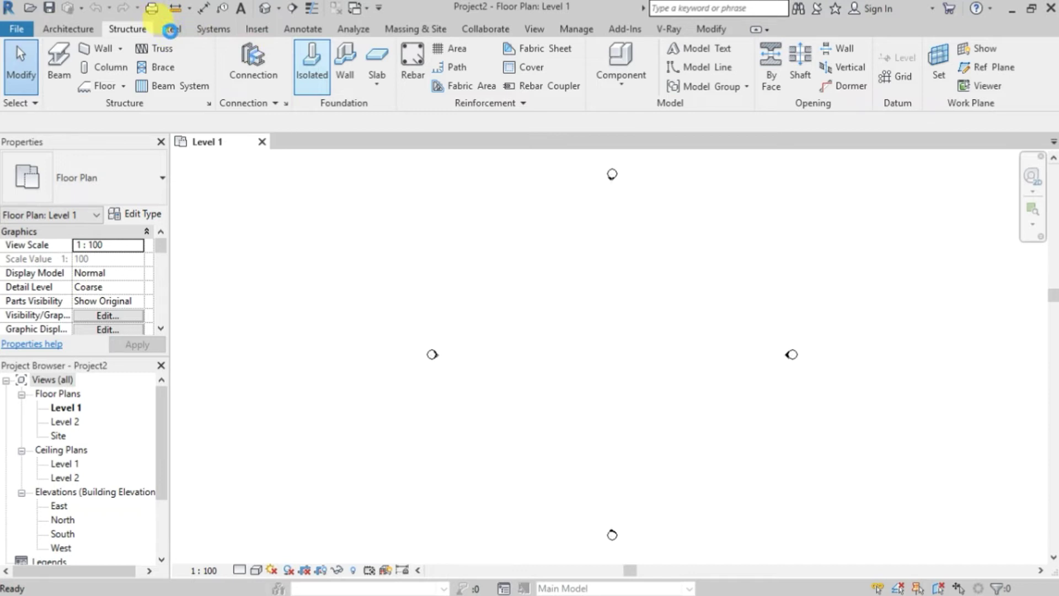
pyautogui.click(172, 36)
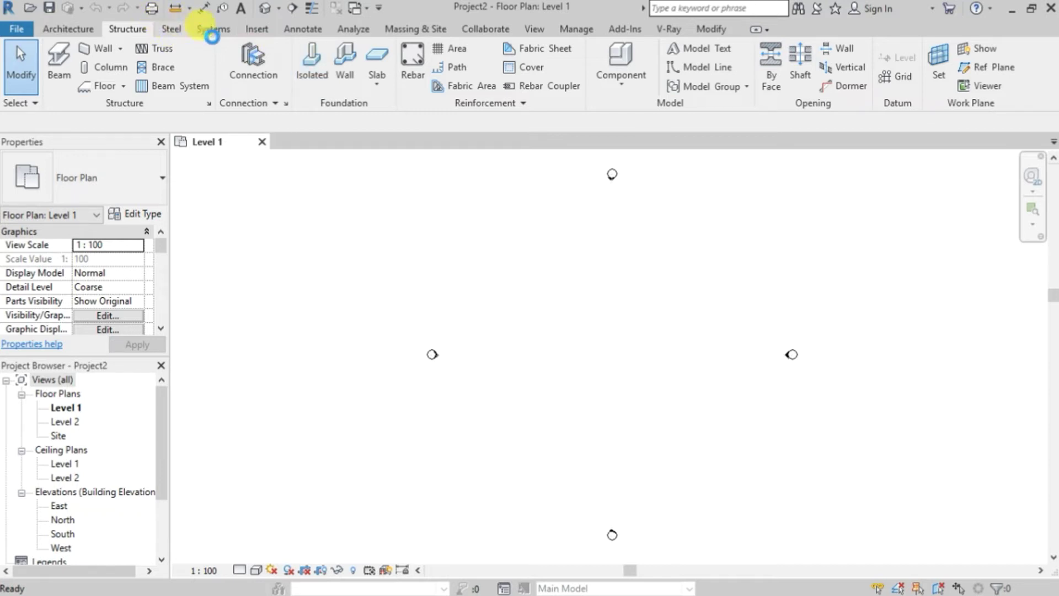
pyautogui.click(214, 37)
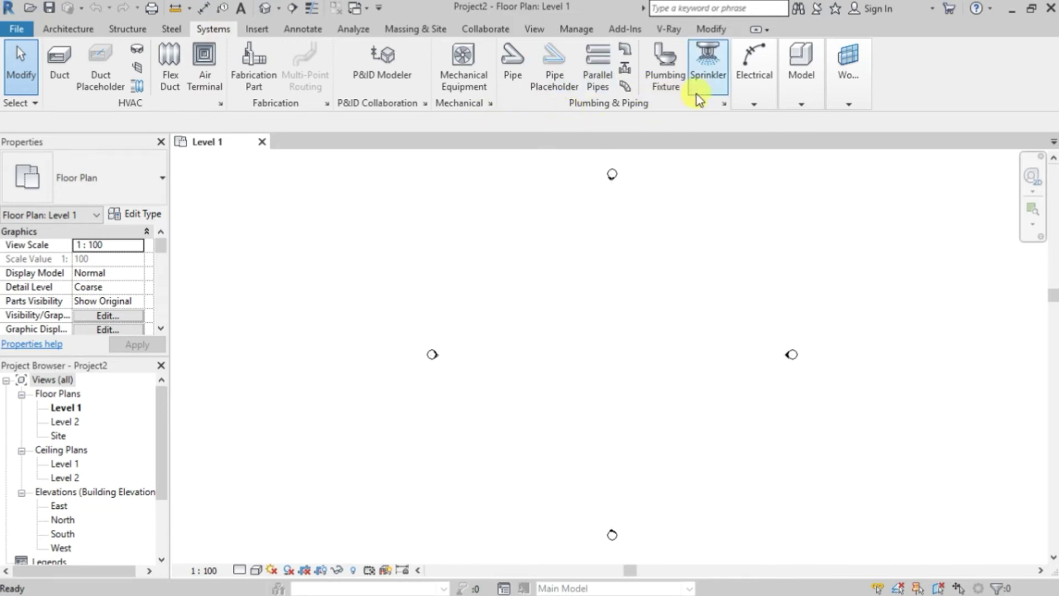
pyautogui.click(261, 32)
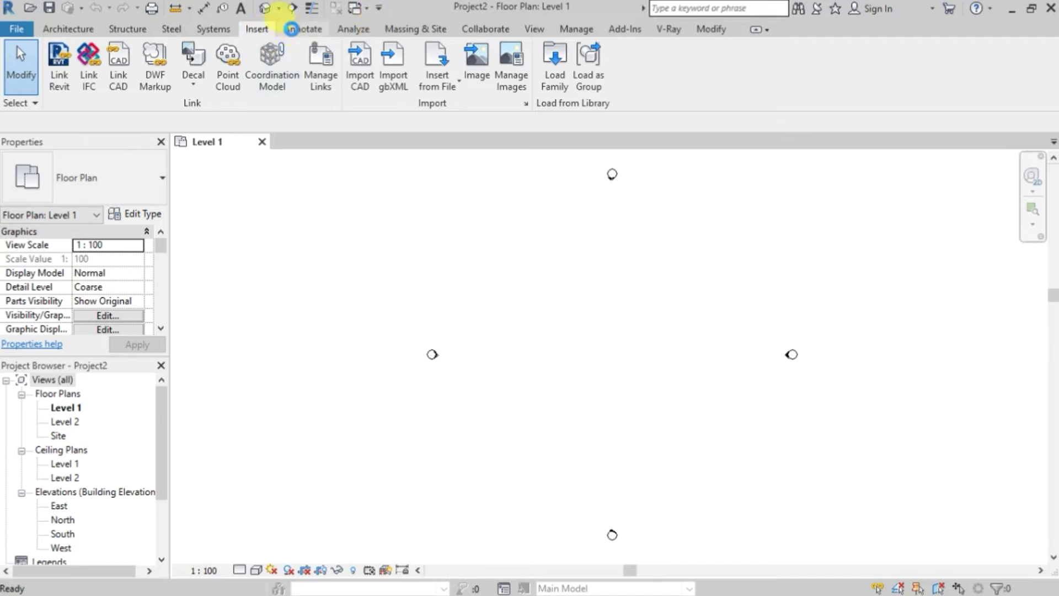
pyautogui.click(291, 28)
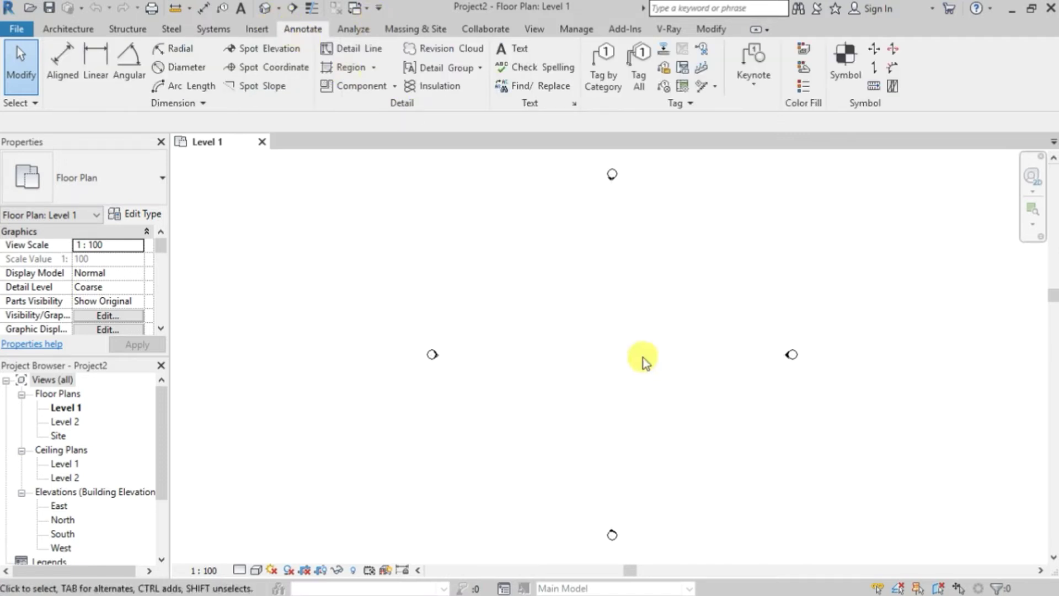
pyautogui.moveTo(632, 357); pyautogui.dragTo(579, 345, button='middle')
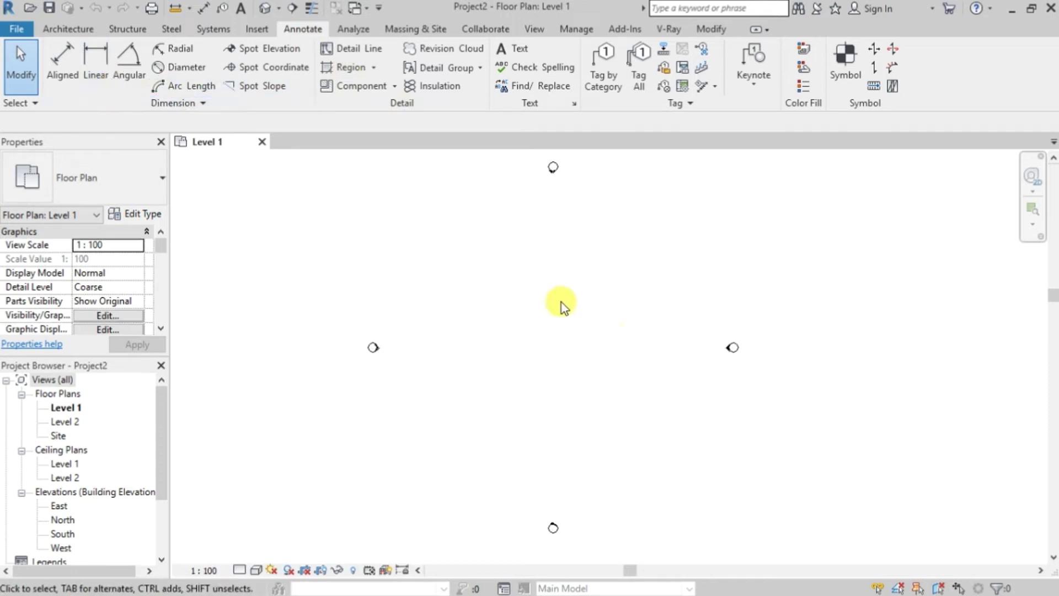
pyautogui.keyDown('ctrl'); pyautogui.click(545, 337); pyautogui.keyUp('ctrl')
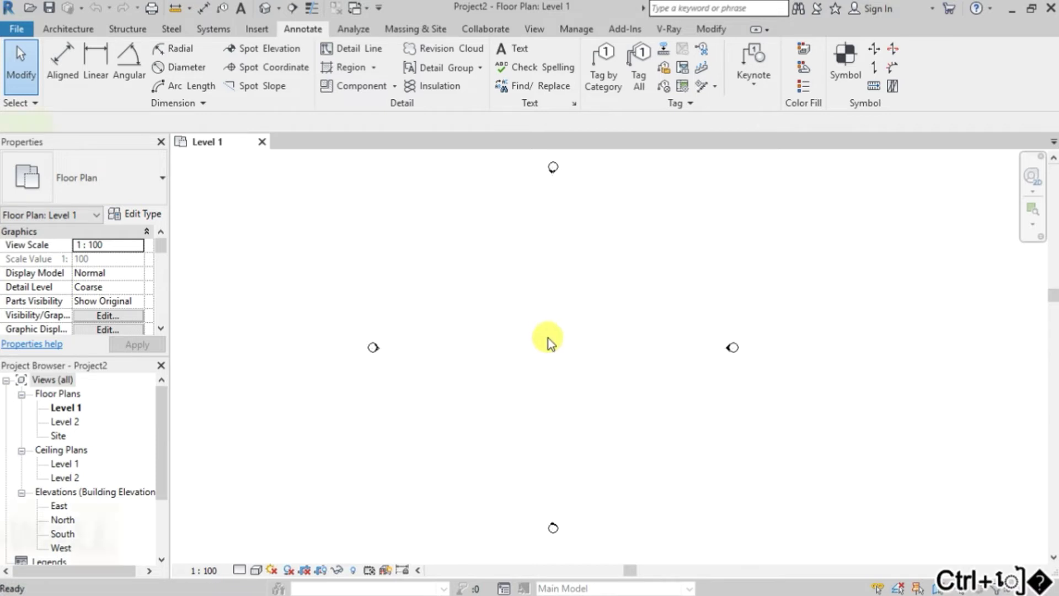
# Draw a rectangle of Generic - 200mm walls, about 10000 wide, with the WA wall tool
pyautogui.press('w')
pyautogui.press('a')
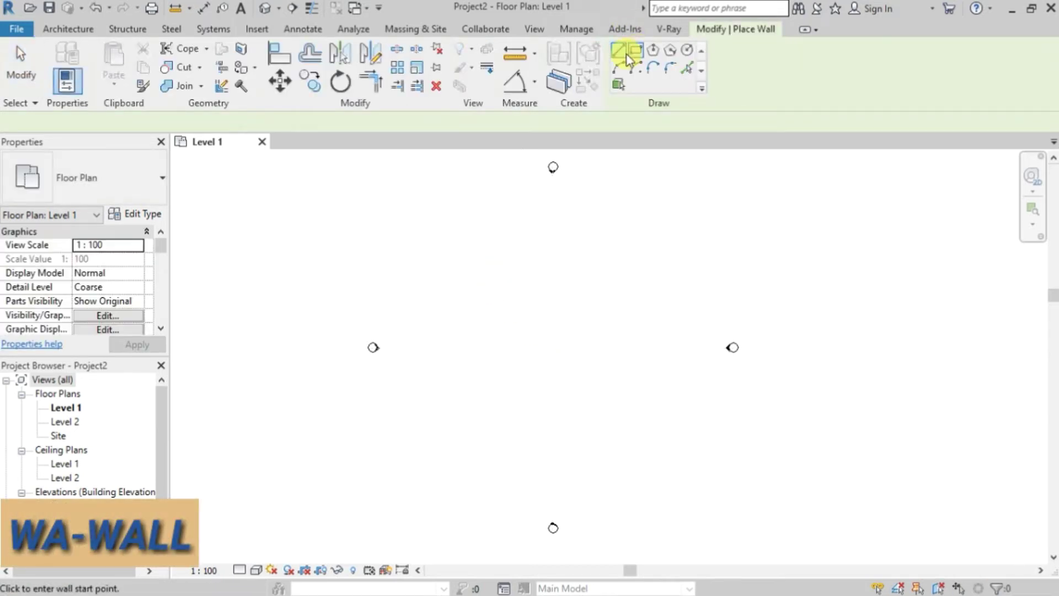
pyautogui.click(636, 51)
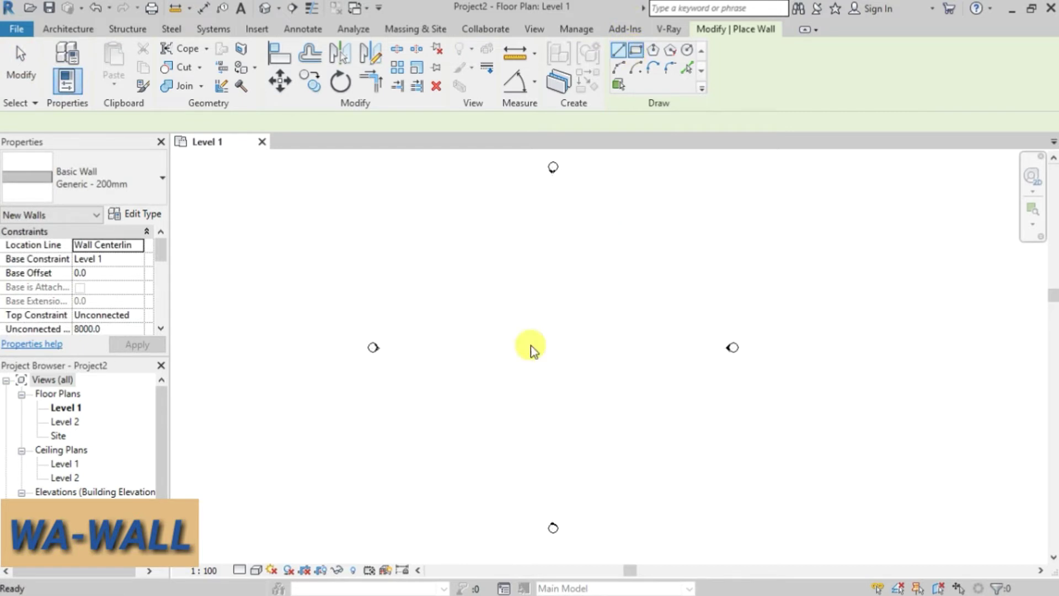
pyautogui.click(489, 304)
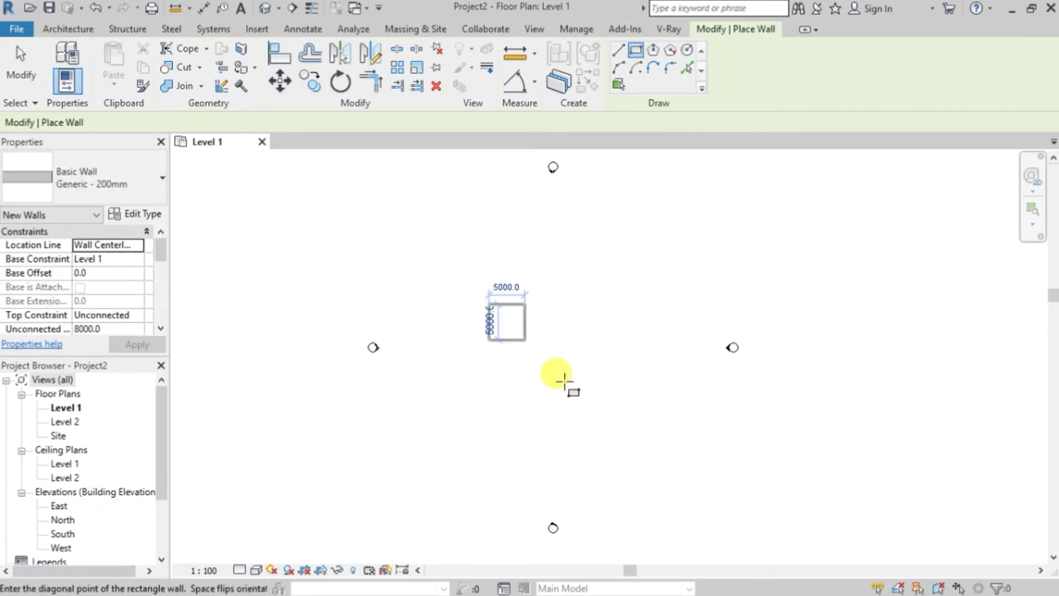
pyautogui.click(561, 369)
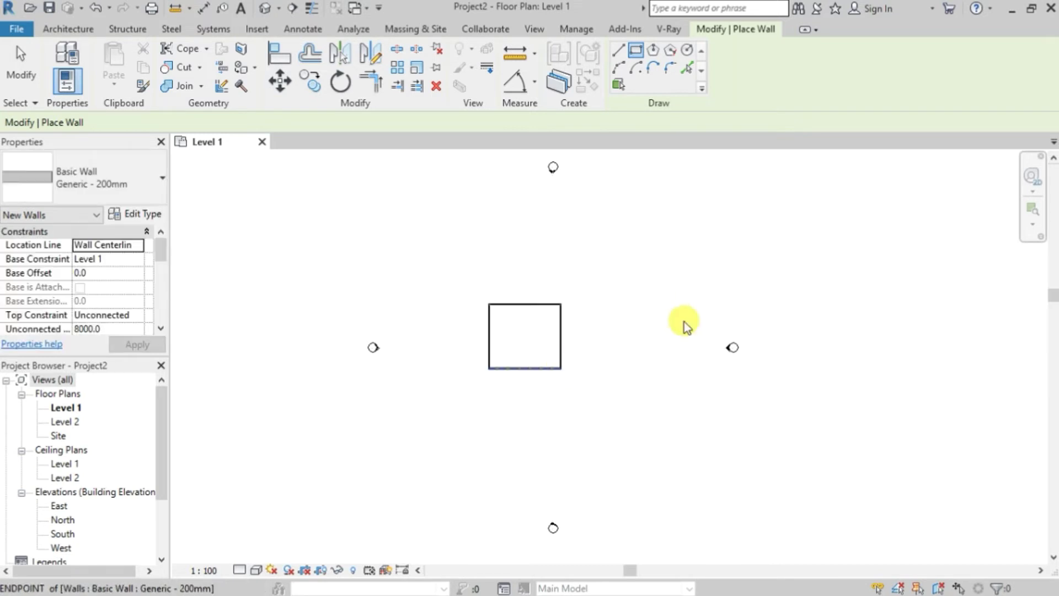
pyautogui.click(303, 28)
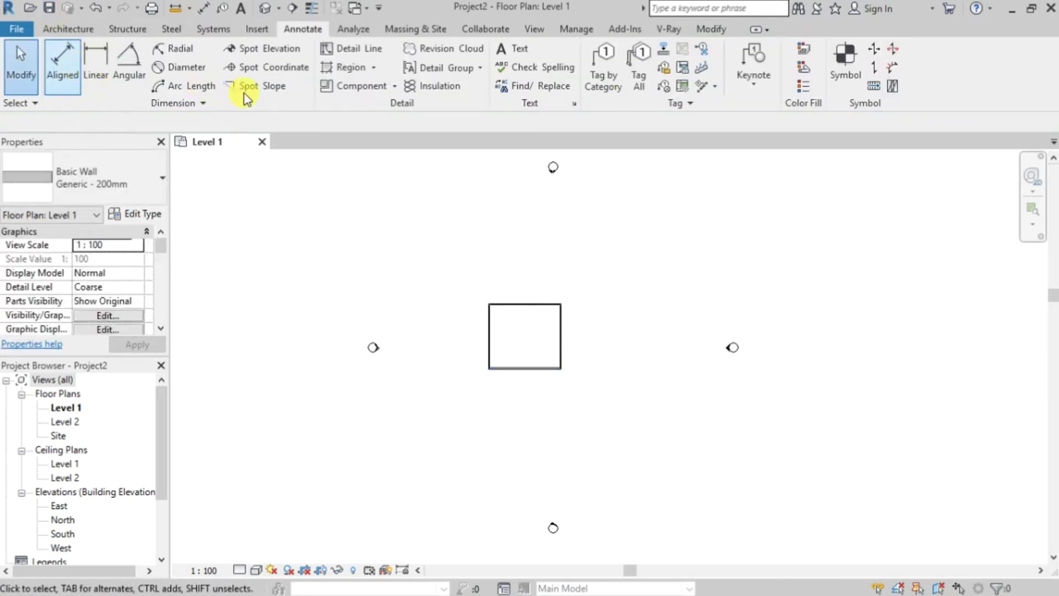
# Add an aligned dimension of about 10000 from the left to the right wall, placed above the room
pyautogui.click(59, 63)
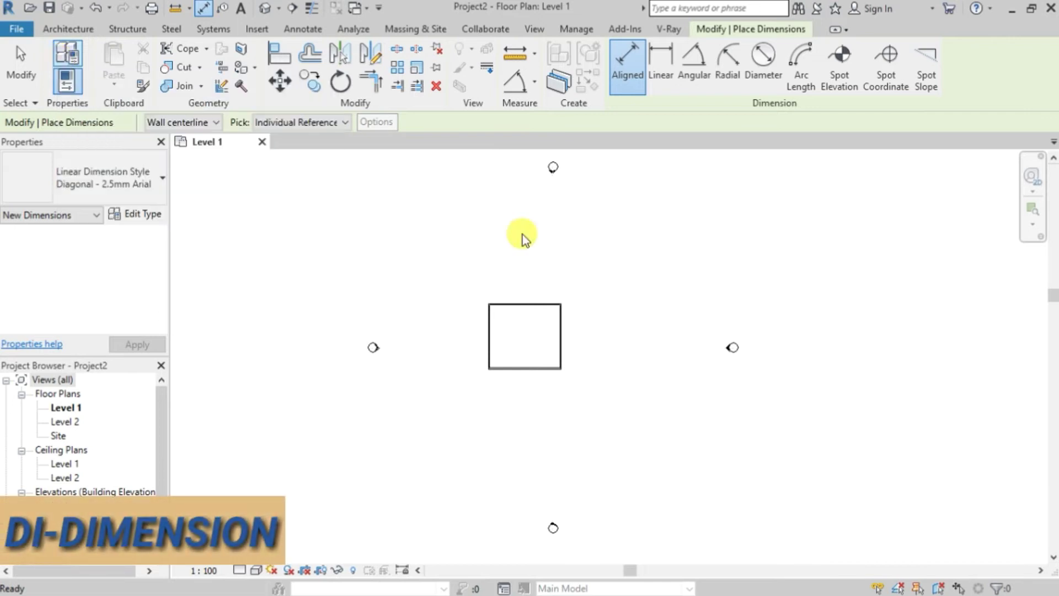
pyautogui.scroll(3, 490, 341)
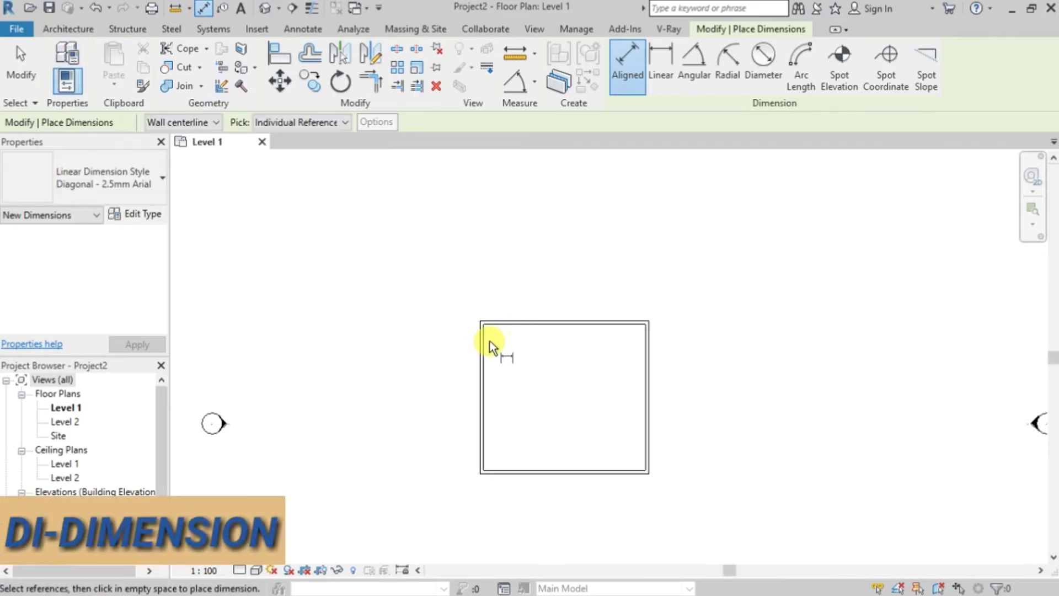
pyautogui.click(482, 341)
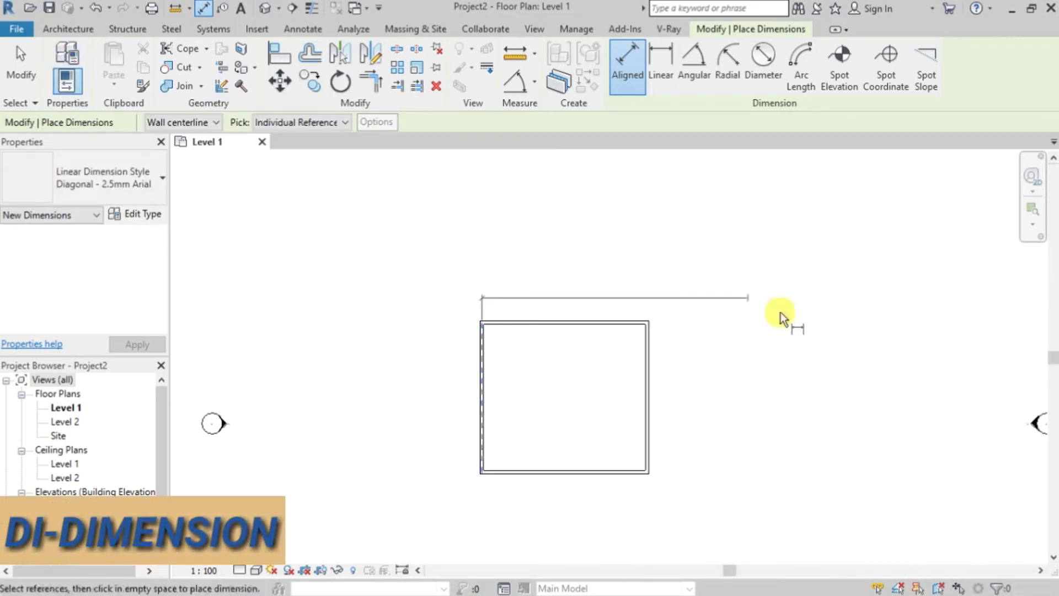
pyautogui.click(645, 337)
pyautogui.click(650, 296)
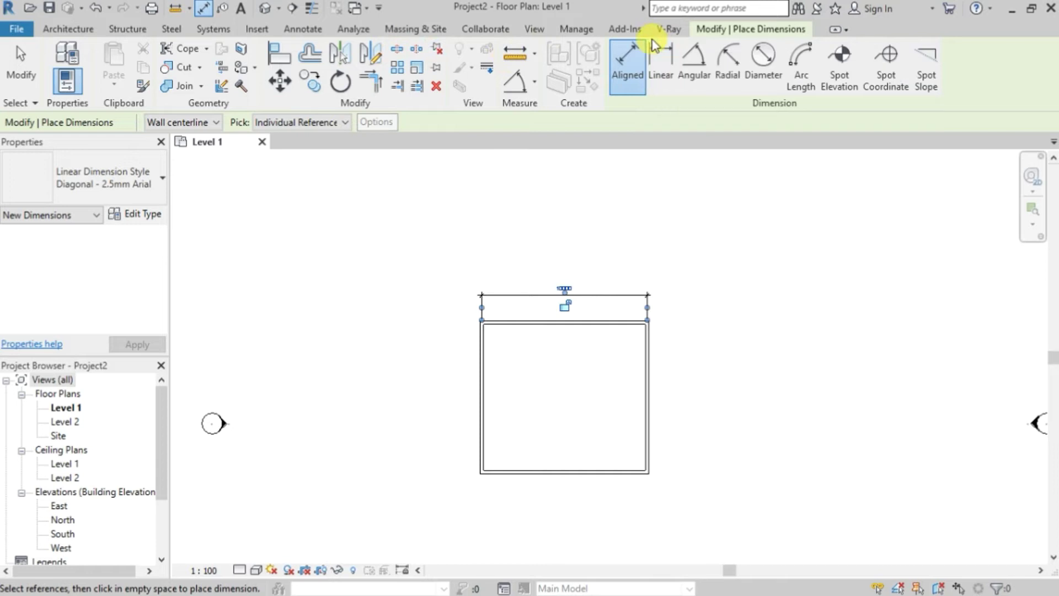
pyautogui.click(303, 29)
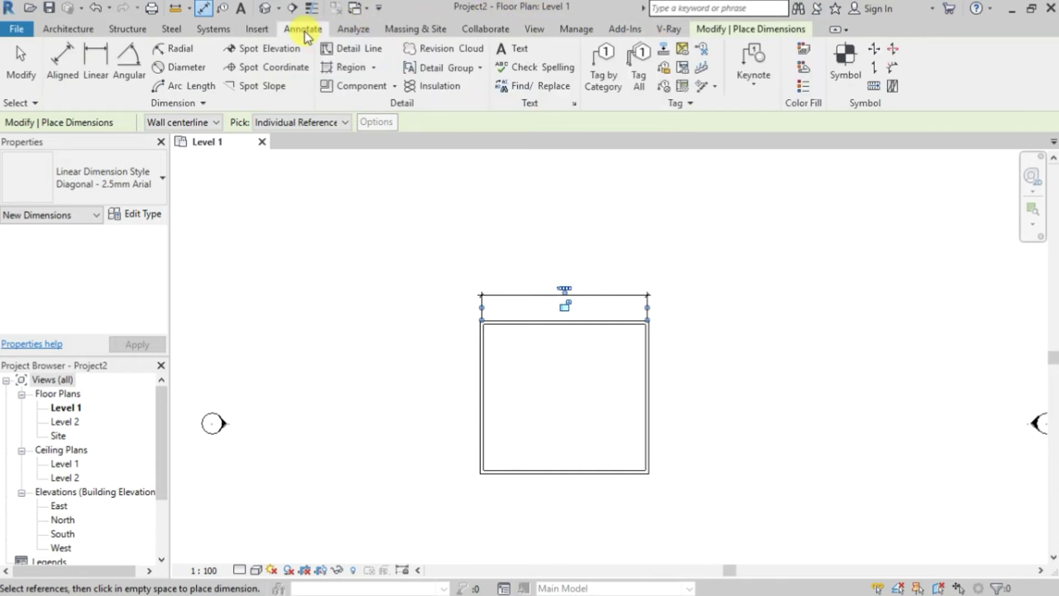
pyautogui.click(519, 48)
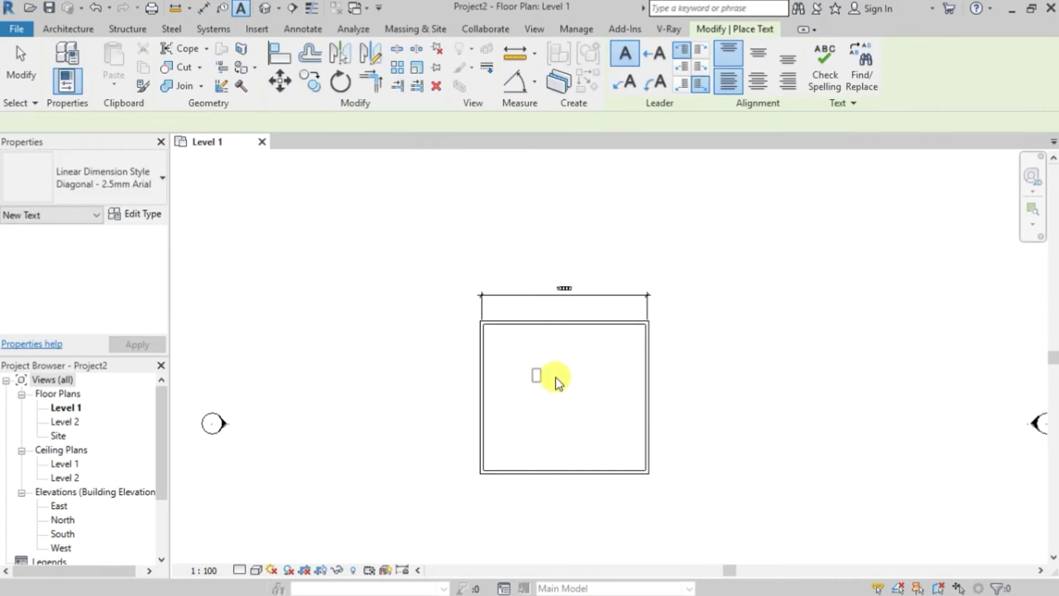
# Place a 'Bedroom 1' text note inside the room below the 10000 dimension
pyautogui.click(556, 376)
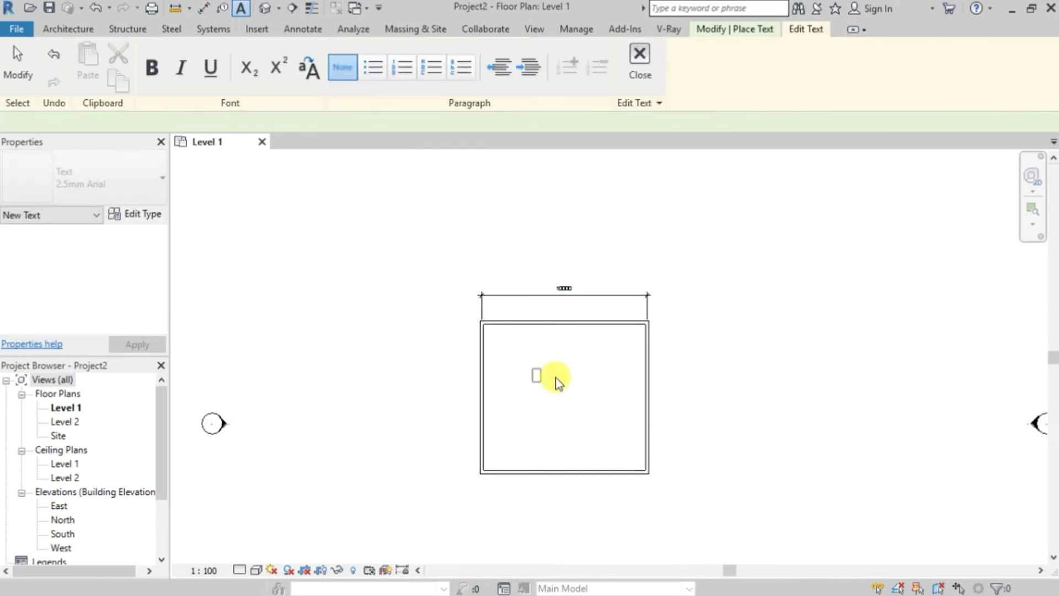
pyautogui.write('Bedroom 1')
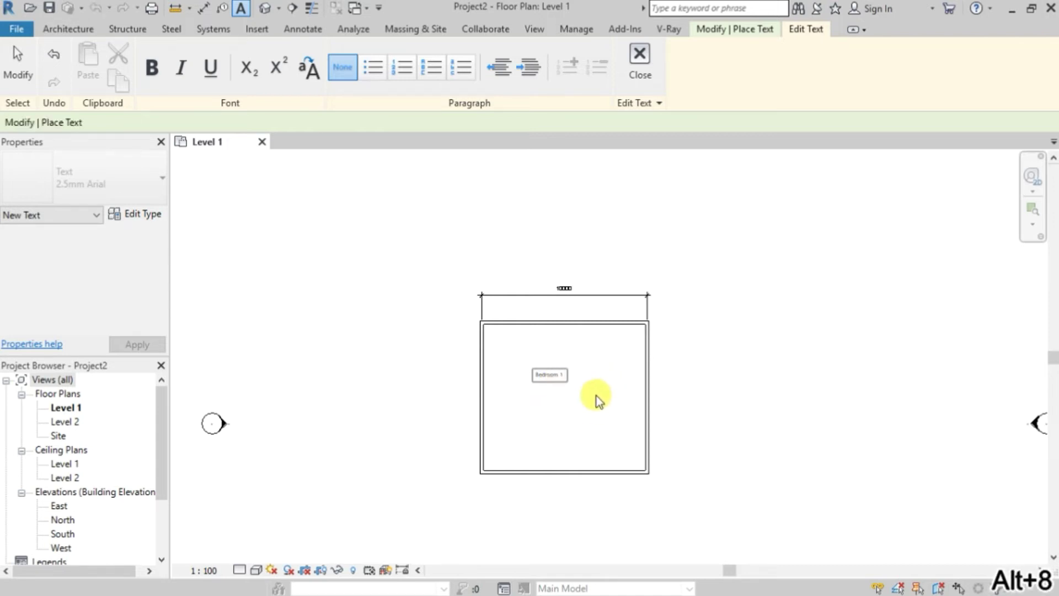
pyautogui.scroll(5, 597, 395)
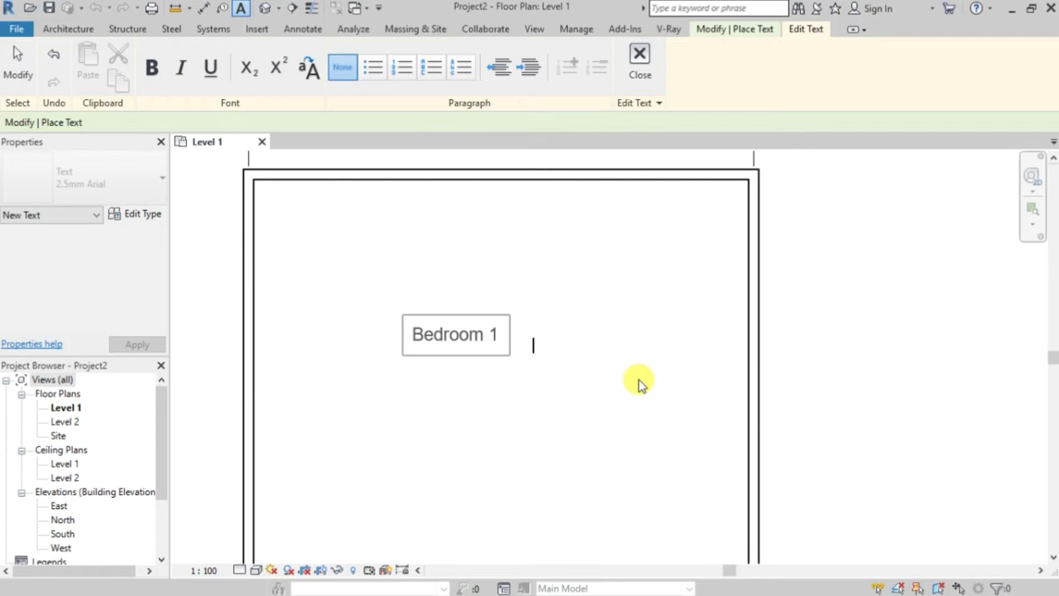
pyautogui.scroll(-3, 640, 385)
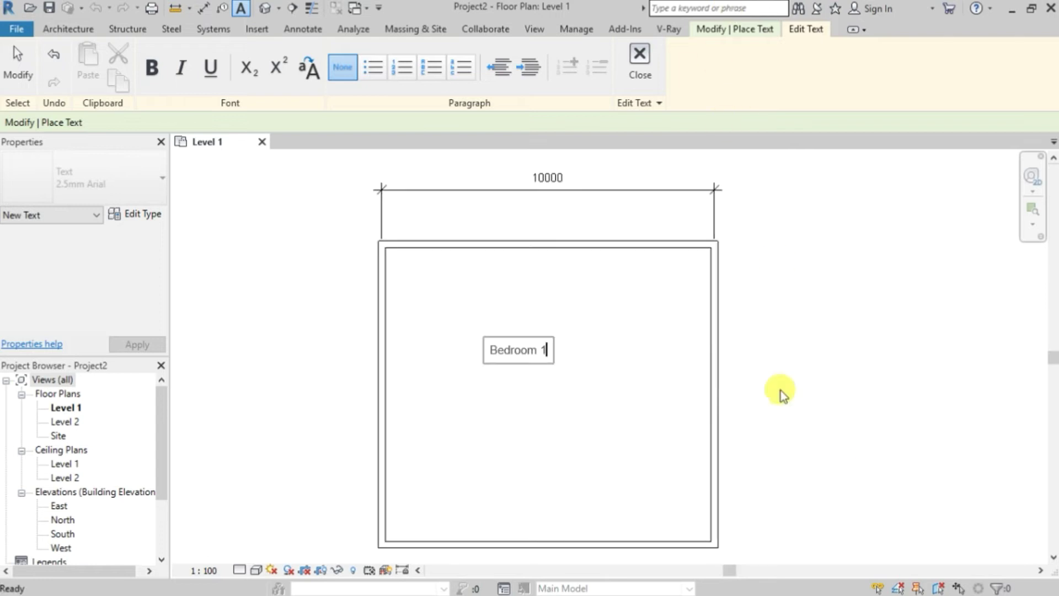
pyautogui.press('Escape')
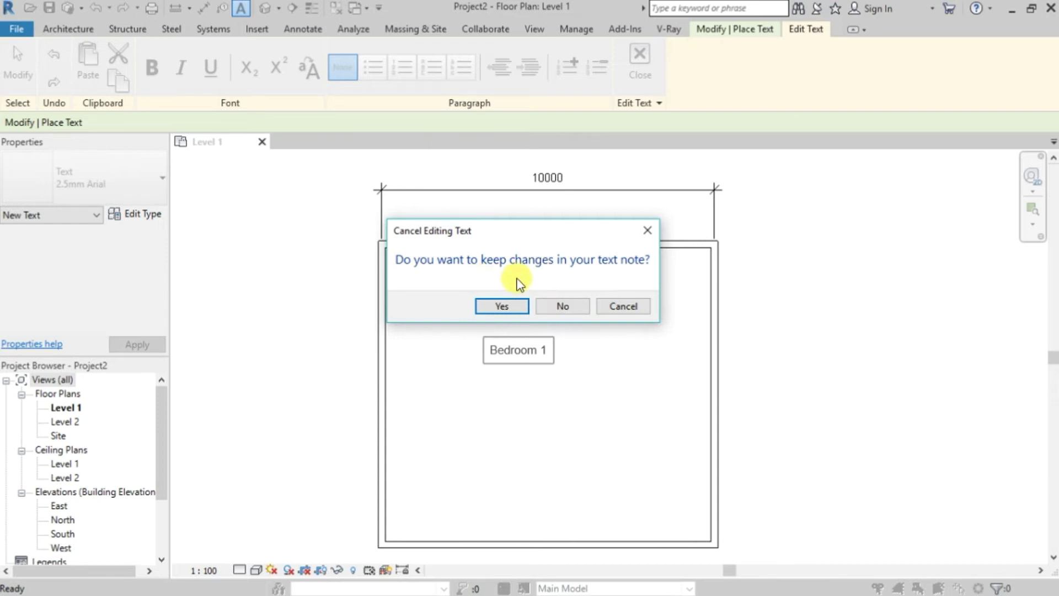
pyautogui.click(502, 307)
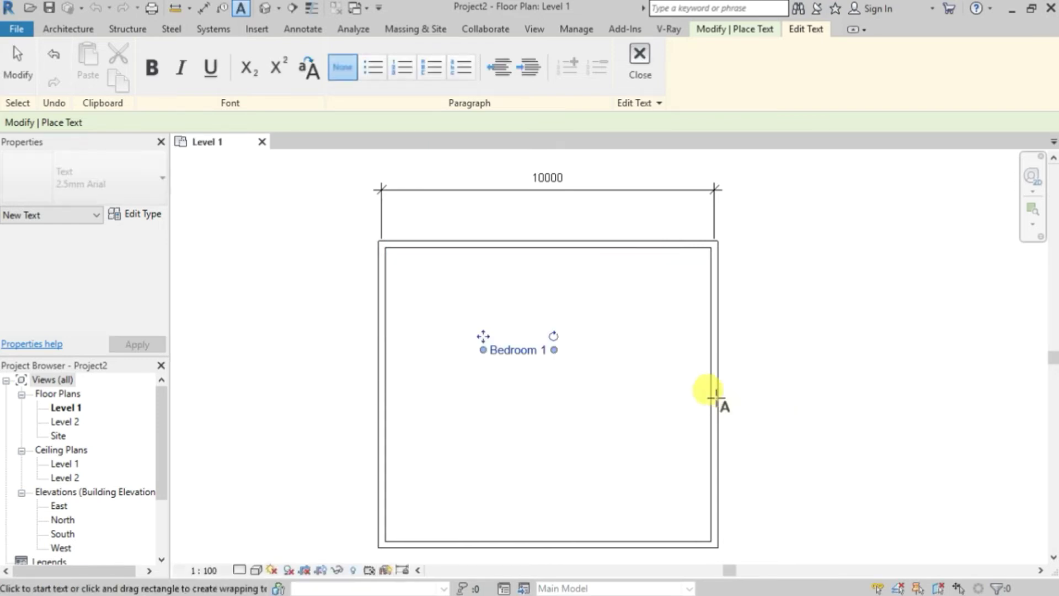
pyautogui.scroll(-3, 816, 390)
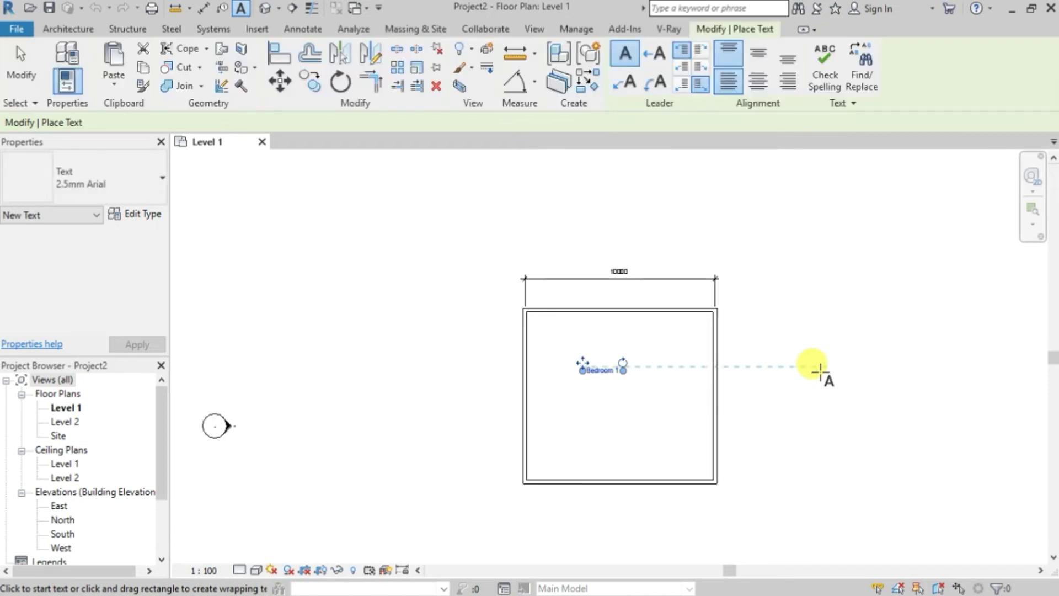
pyautogui.press('Escape')
pyautogui.press('Escape')
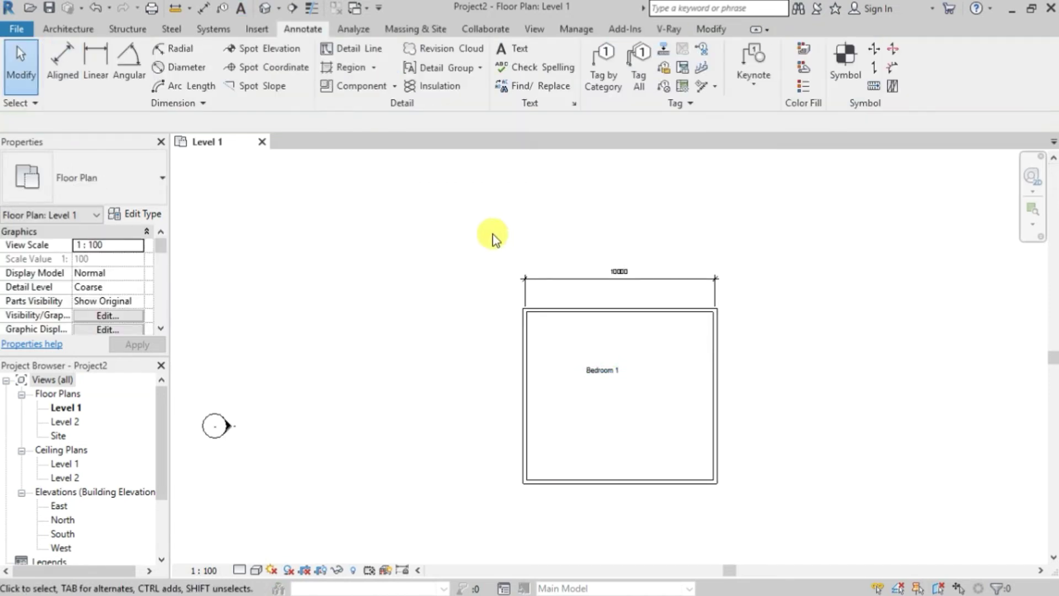
# Delete the walls, the dimension and the Bedroom 1 note
pyautogui.moveTo(487, 249); pyautogui.dragTo(802, 517)
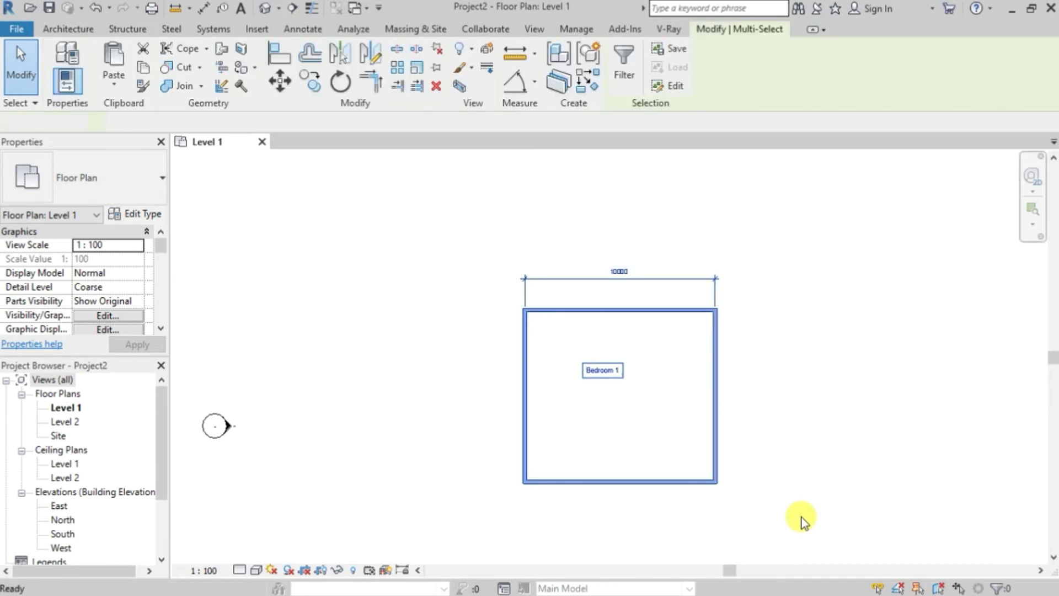
pyautogui.press('Delete')
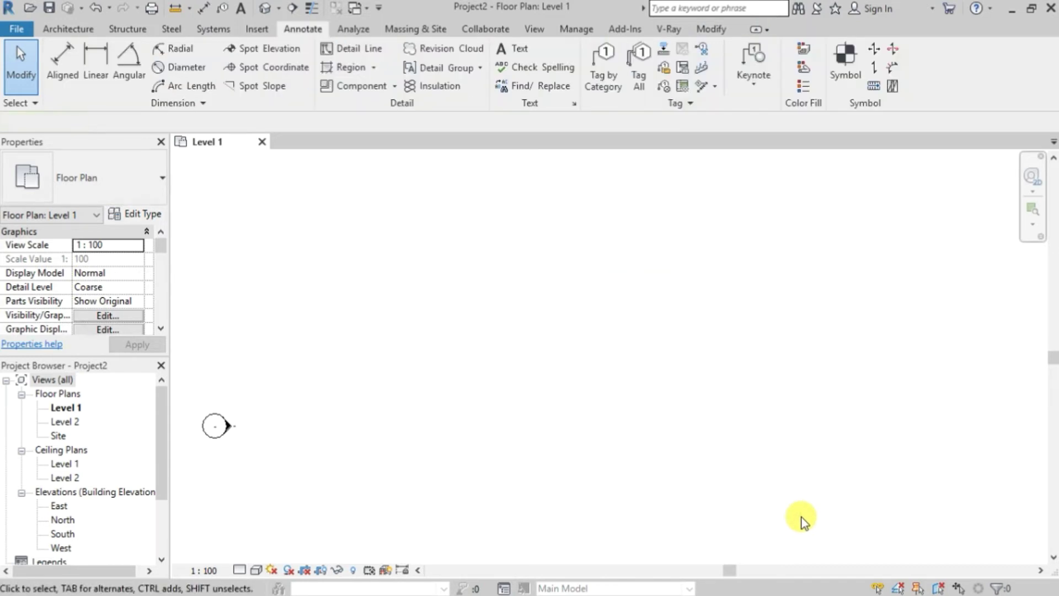
pyautogui.click(391, 30)
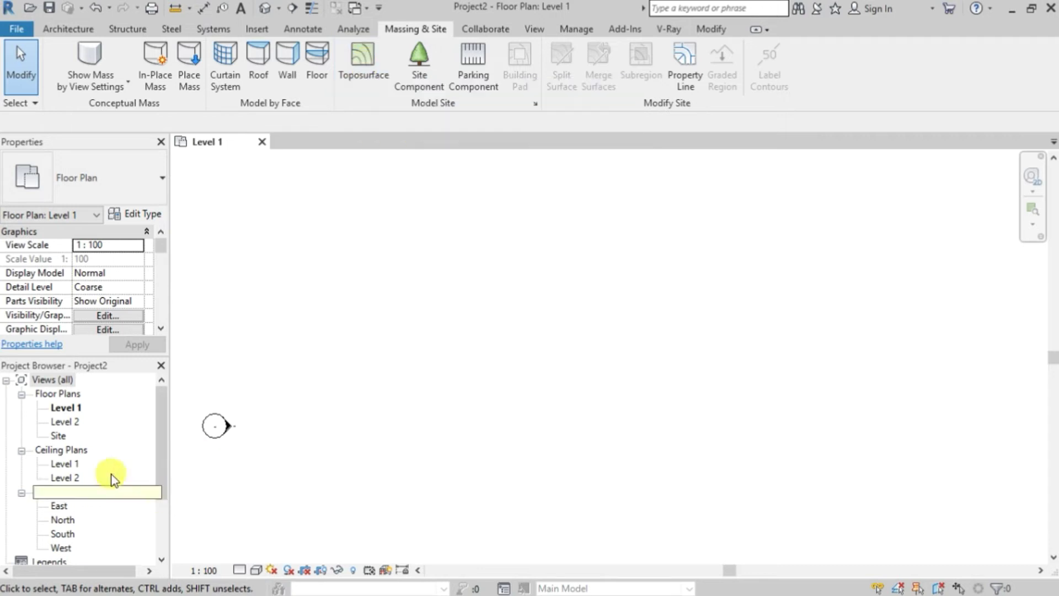
# Open the Site plan, return to Level 1 and begin a toposurface
pyautogui.doubleClick(59, 436)
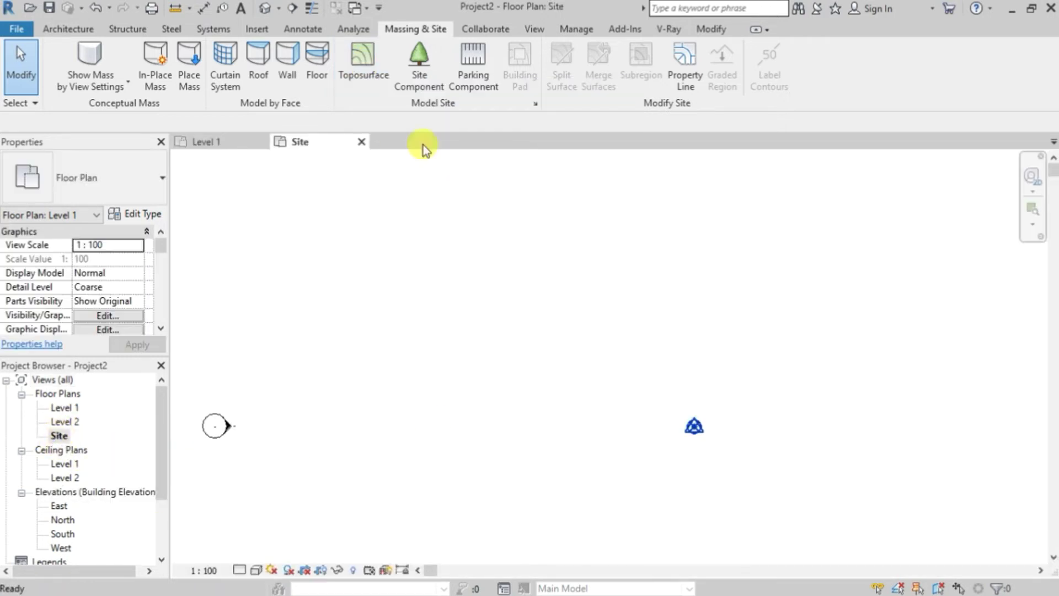
pyautogui.click(214, 141)
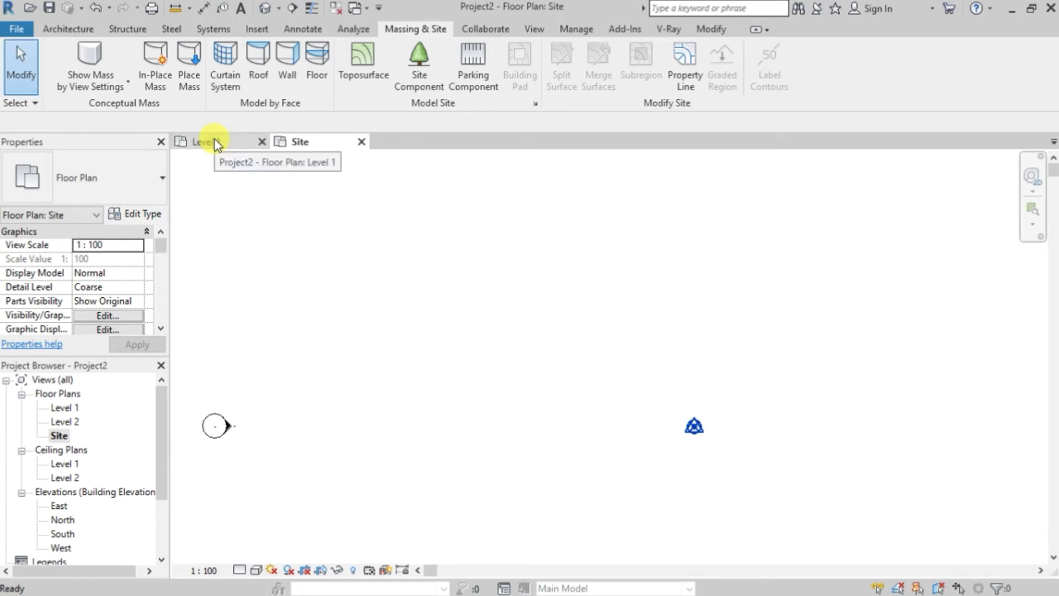
pyautogui.scroll(-1, 468, 366)
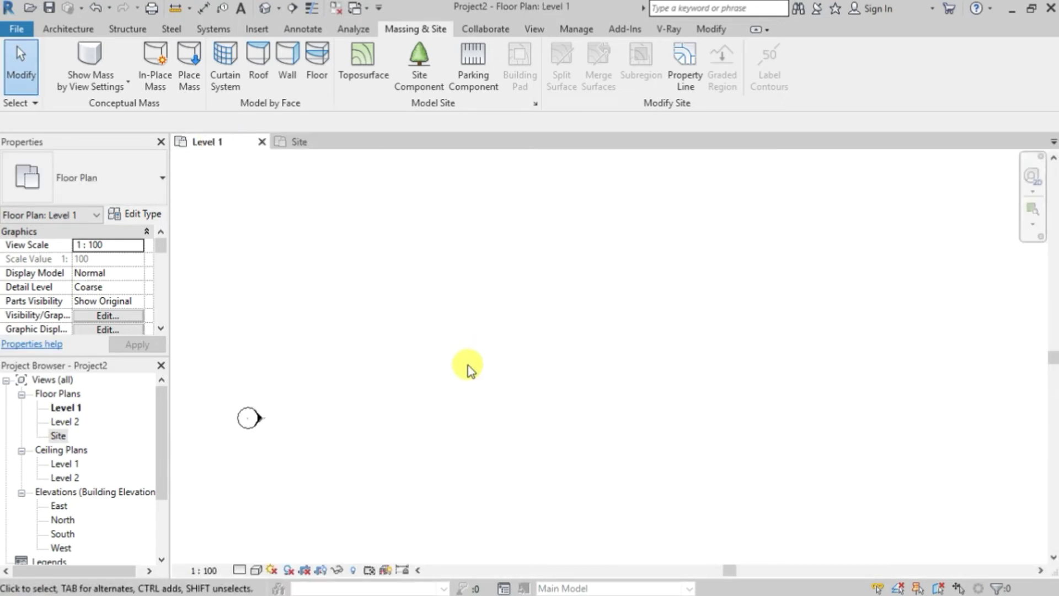
pyautogui.click(366, 80)
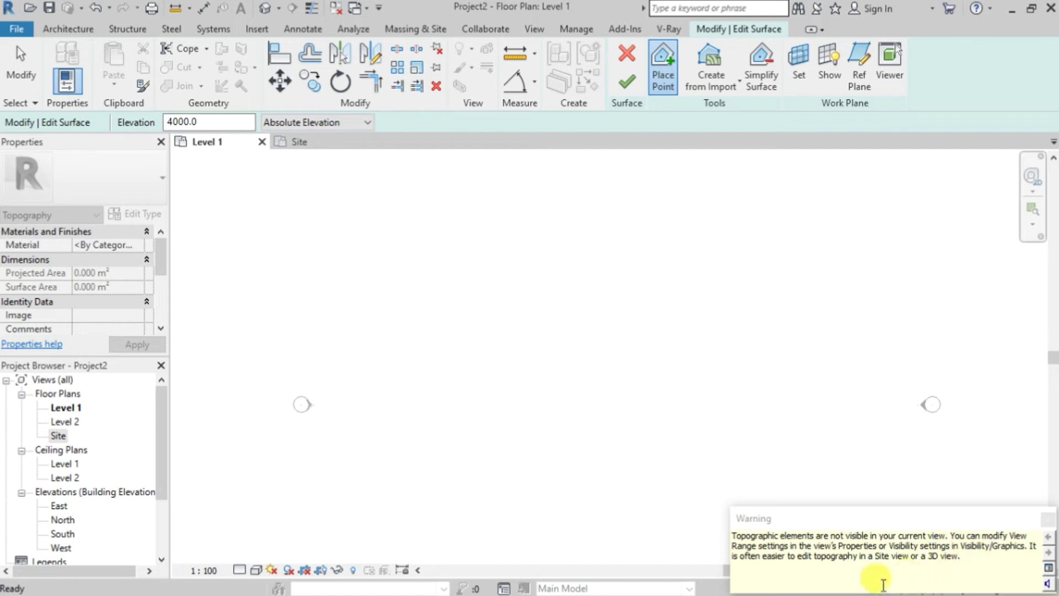
# Switch to the Site plan and set the topography point elevation from 4000.0 to 0.0
pyautogui.click(309, 142)
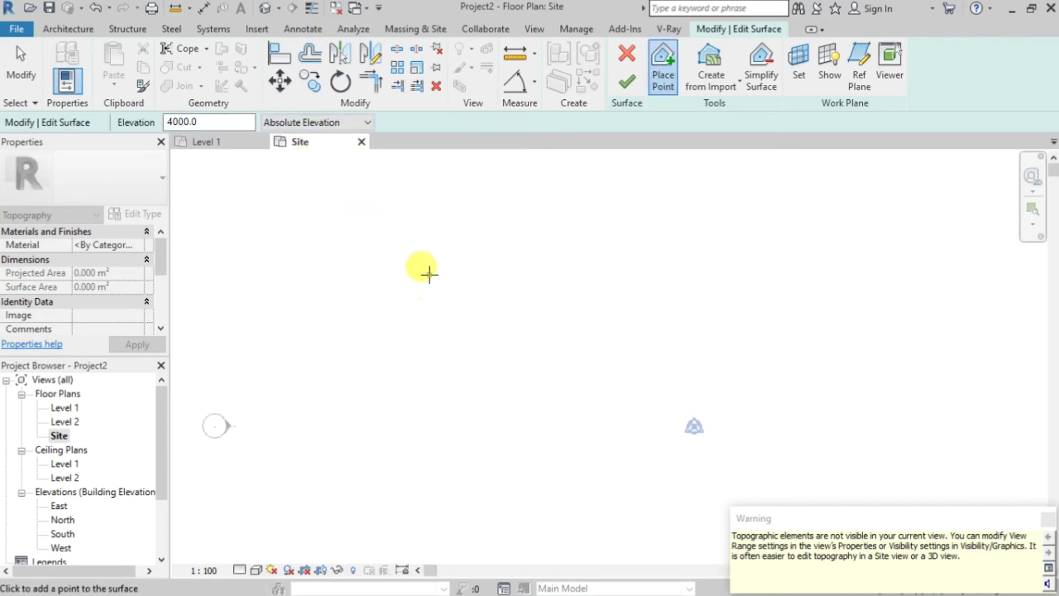
pyautogui.scroll(-2, 429, 276)
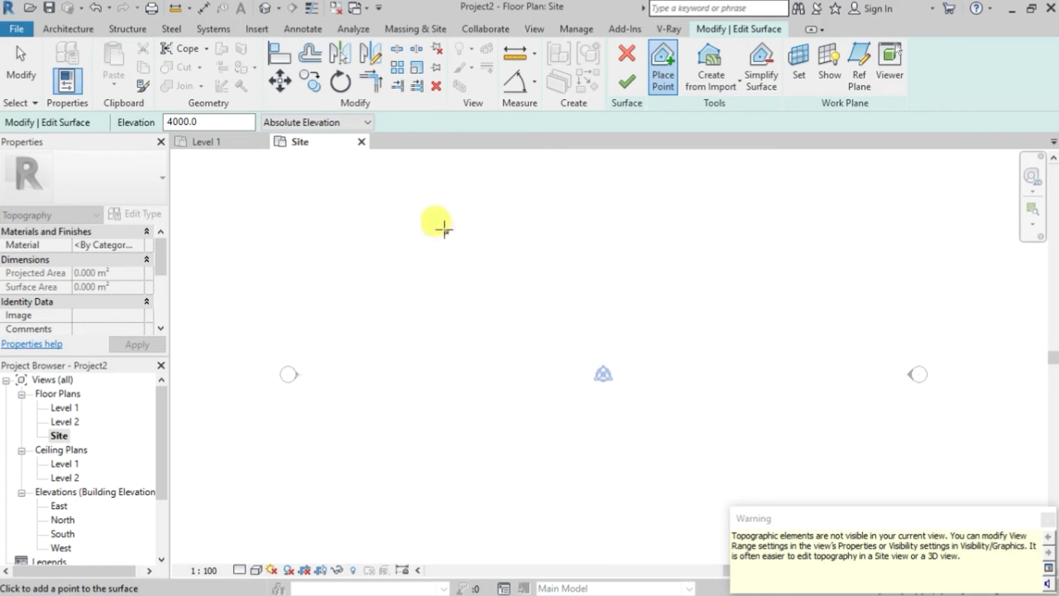
pyautogui.click(210, 123)
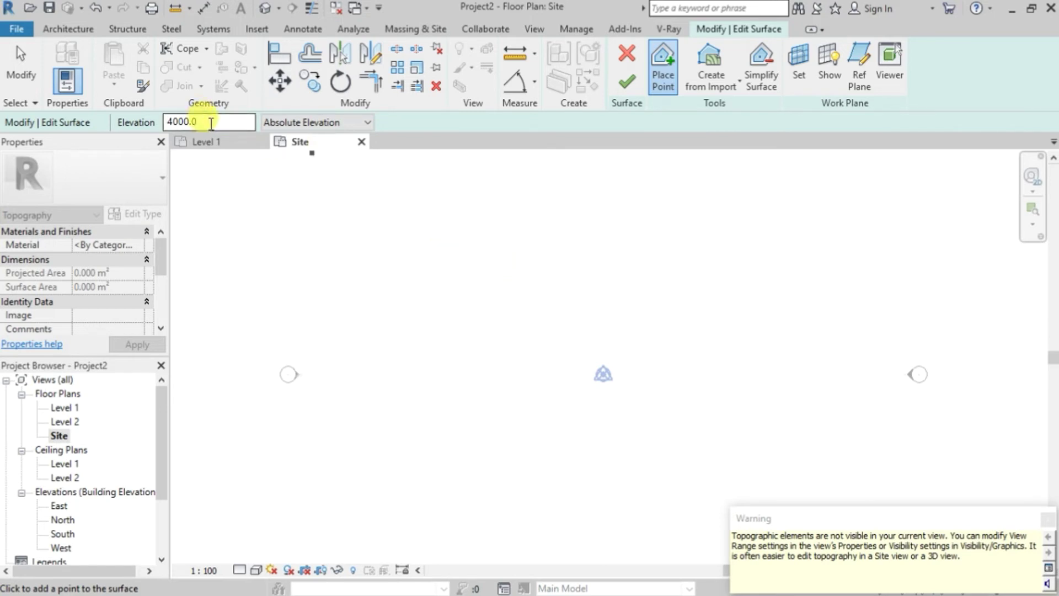
pyautogui.moveTo(210, 123); pyautogui.dragTo(154, 109)
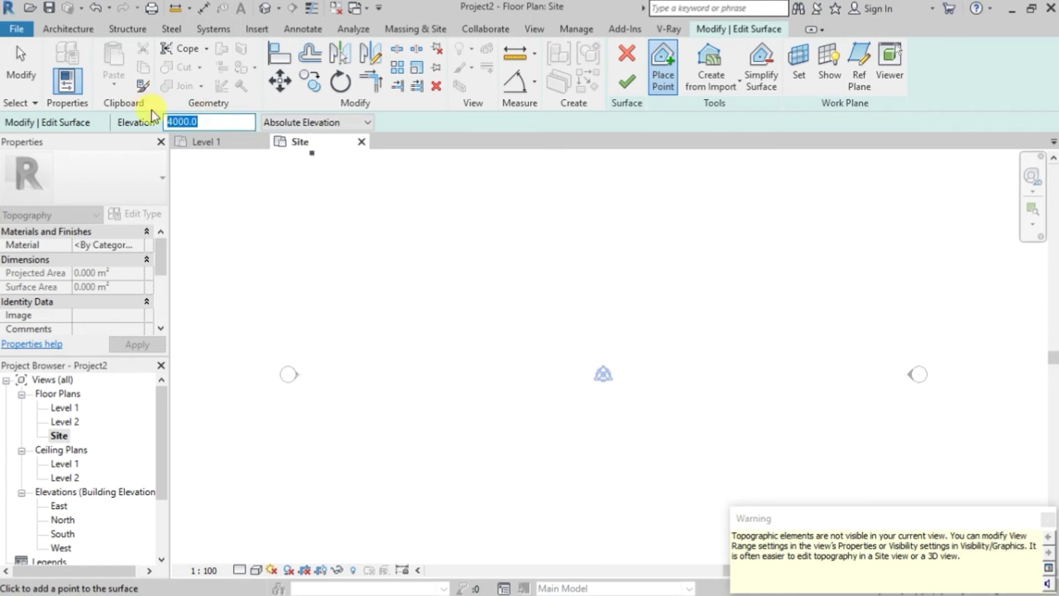
pyautogui.write('0.0')
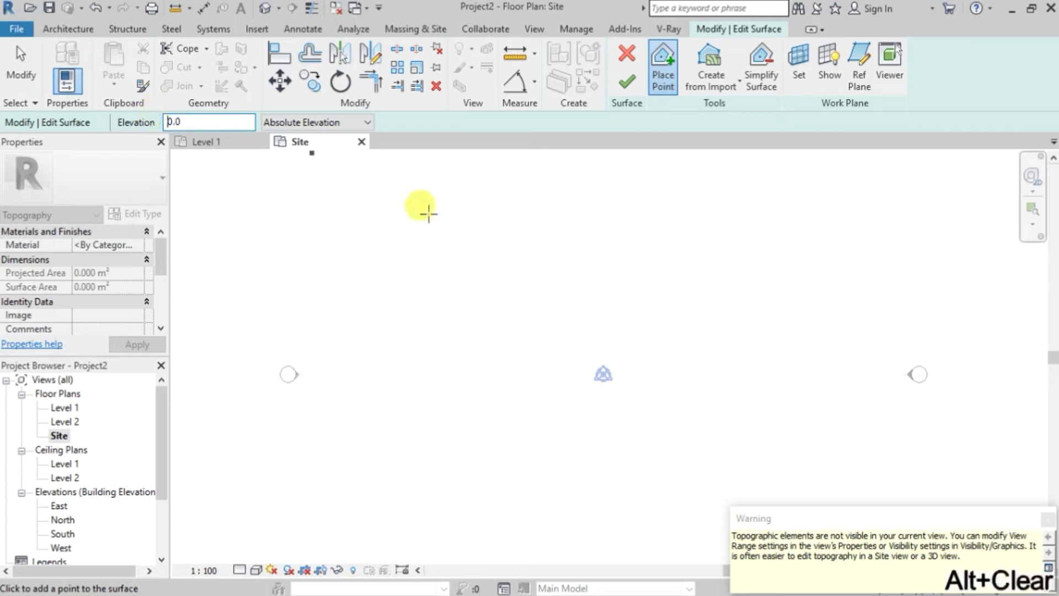
# Place two topography points at elevation 0.0 near the middle of the Site plan
pyautogui.scroll(-2, 558, 241)
pyautogui.click(551, 252)
pyautogui.moveTo(499, 315); pyautogui.dragTo(445, 293, button='middle')
pyautogui.click(429, 276)
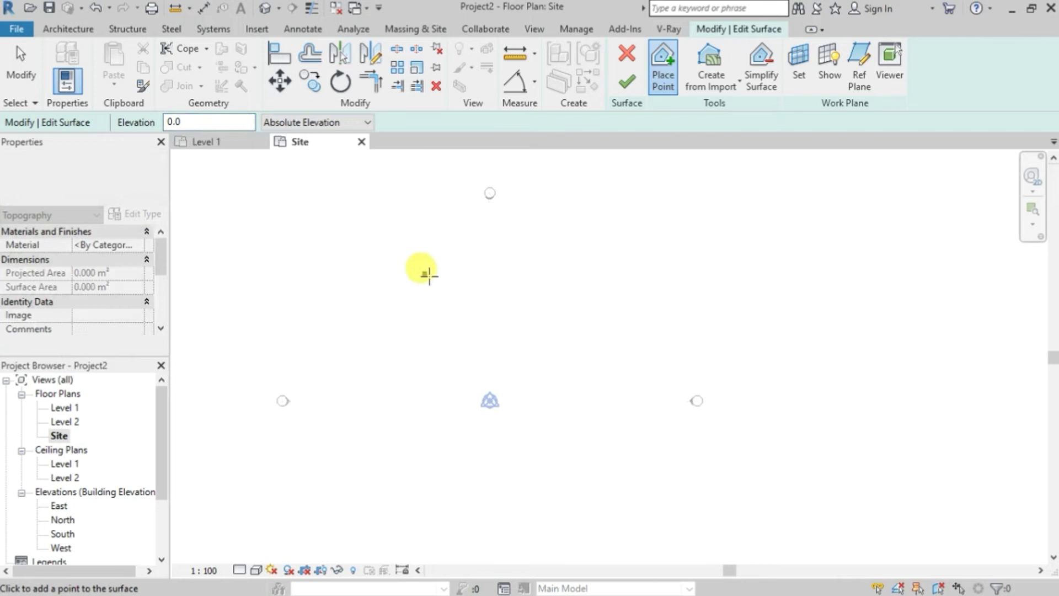
pyautogui.click(551, 272)
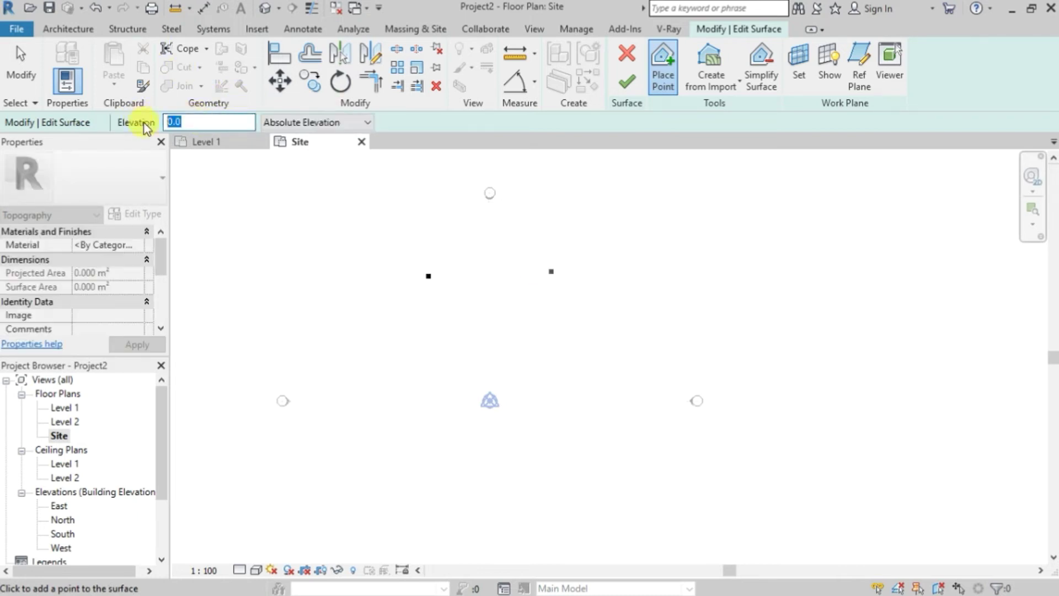
# Add six topography points at elevation 3000 below the first two points
pyautogui.write('3000')
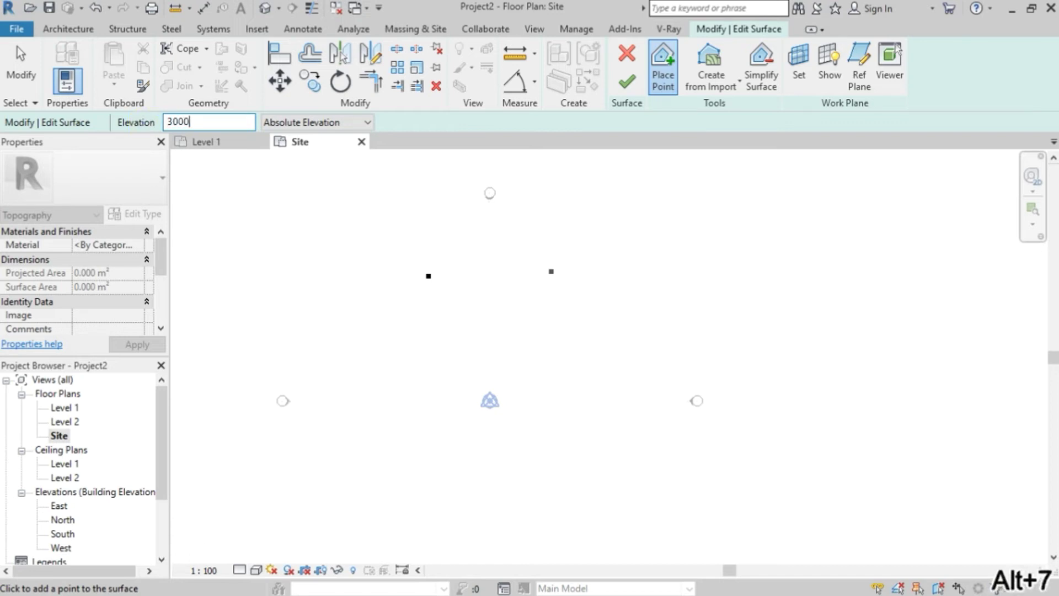
pyautogui.click(433, 326)
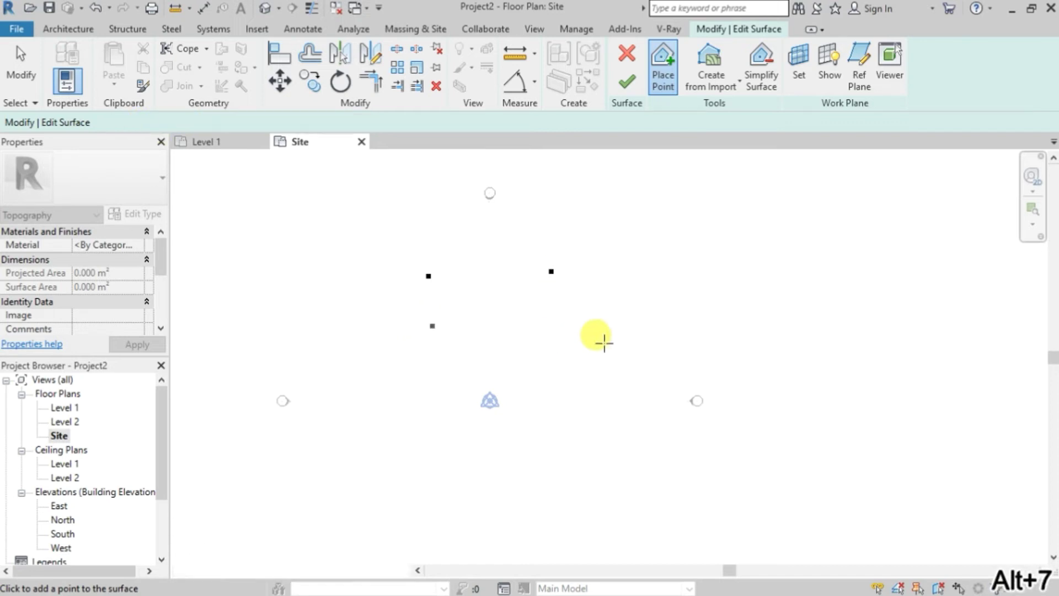
pyautogui.click(554, 324)
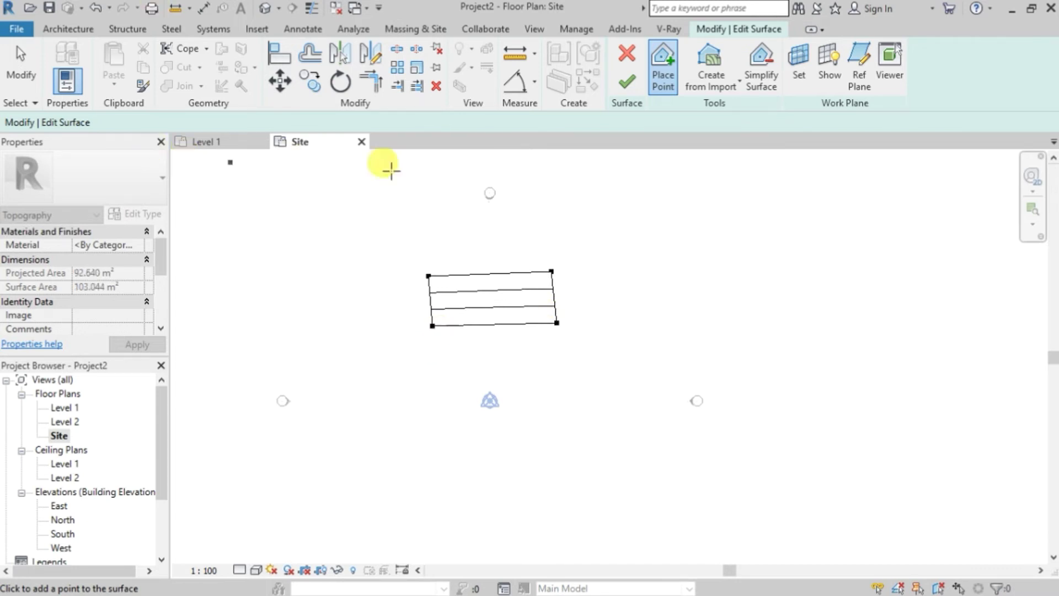
pyautogui.click(482, 353)
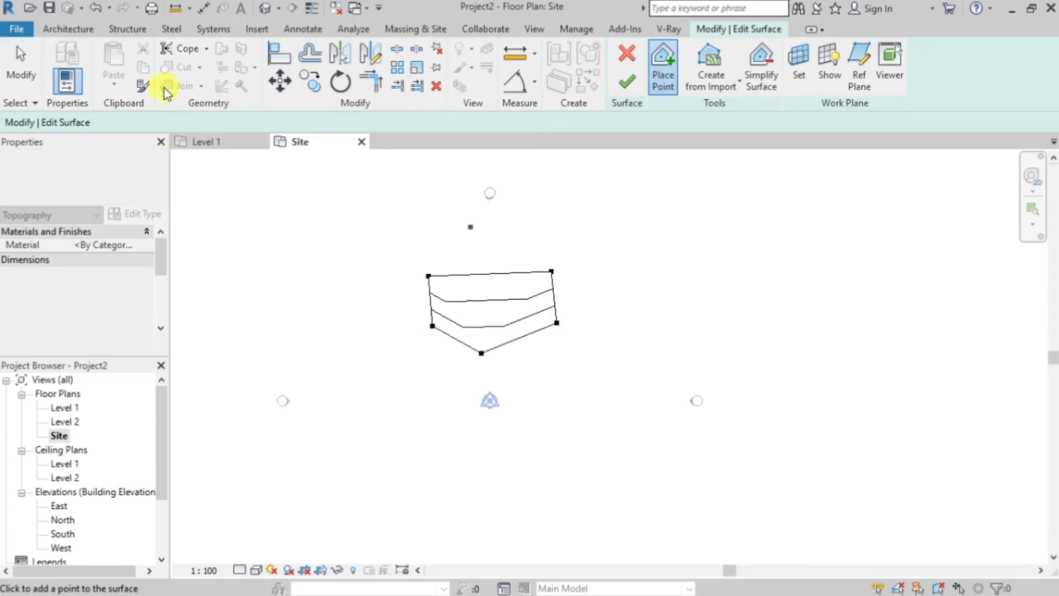
pyautogui.click(550, 363)
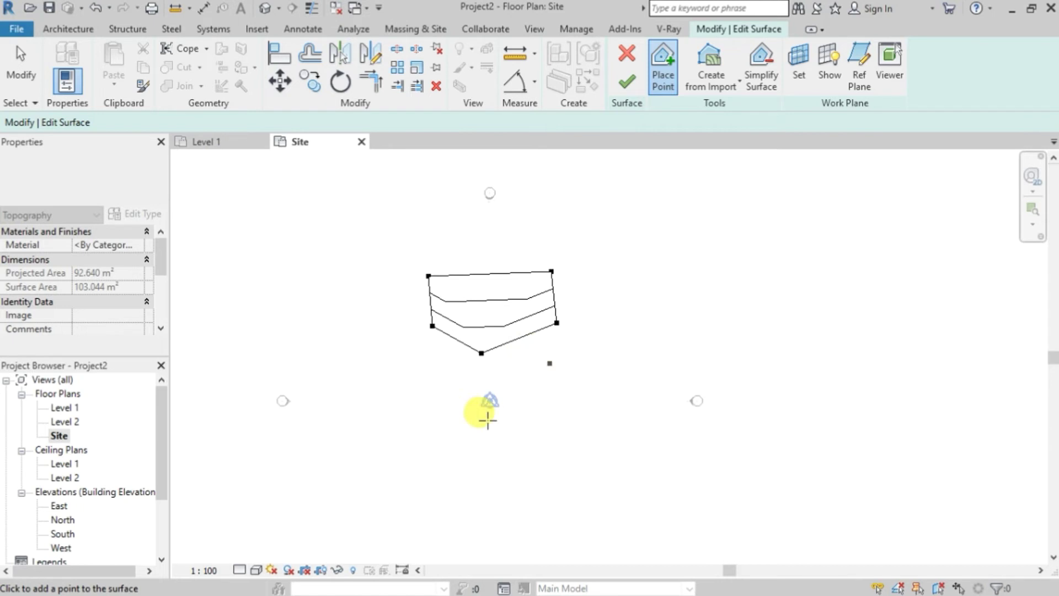
pyautogui.click(450, 389)
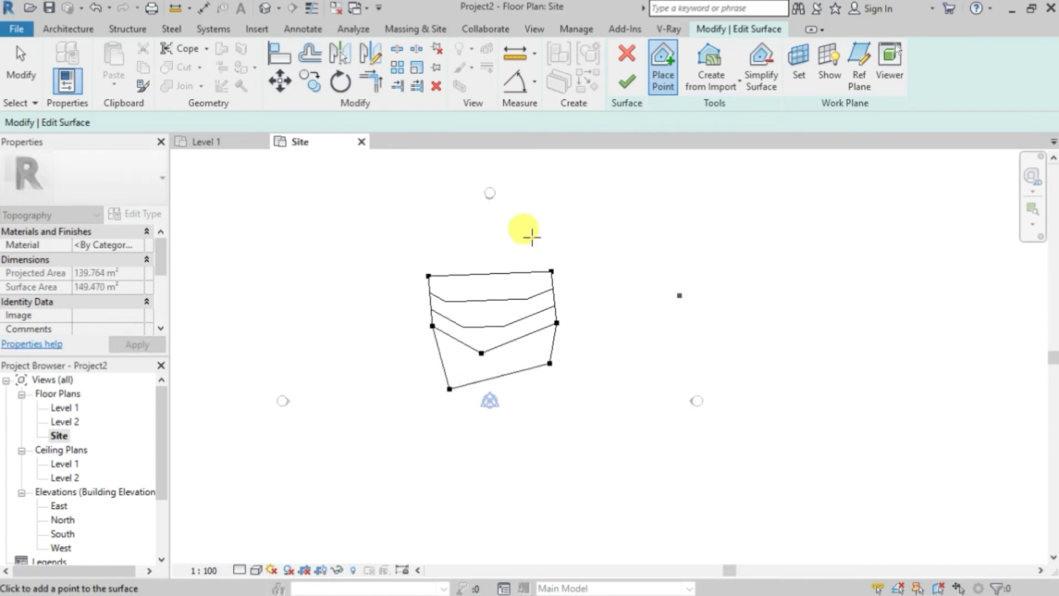
pyautogui.click(564, 398)
# Add three more points at elevation 5000 and finish placing points
pyautogui.moveTo(245, 122); pyautogui.dragTo(137, 116)
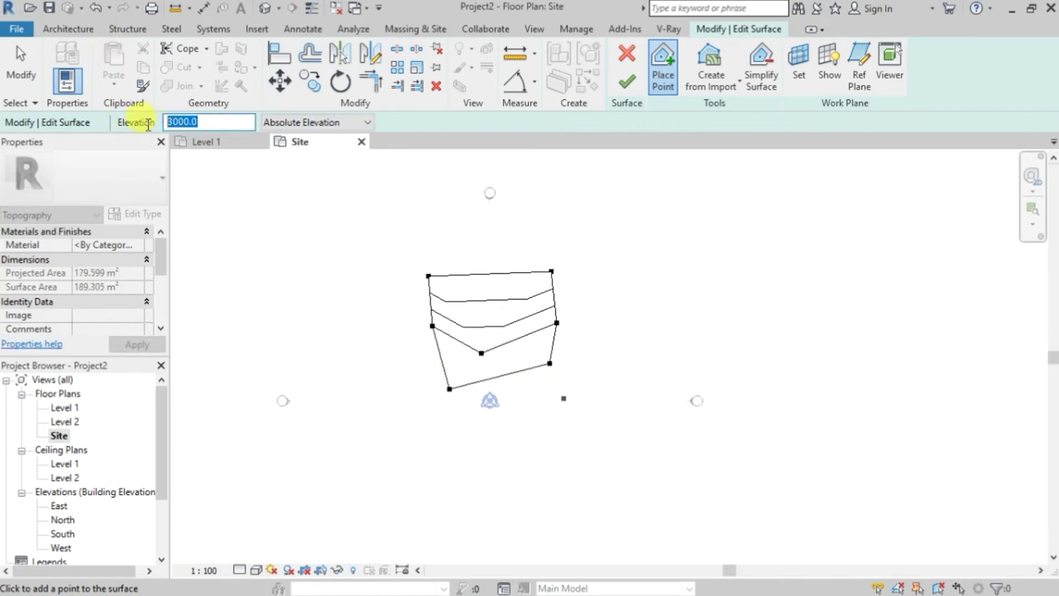
pyautogui.click(359, 204)
pyautogui.write('5000')
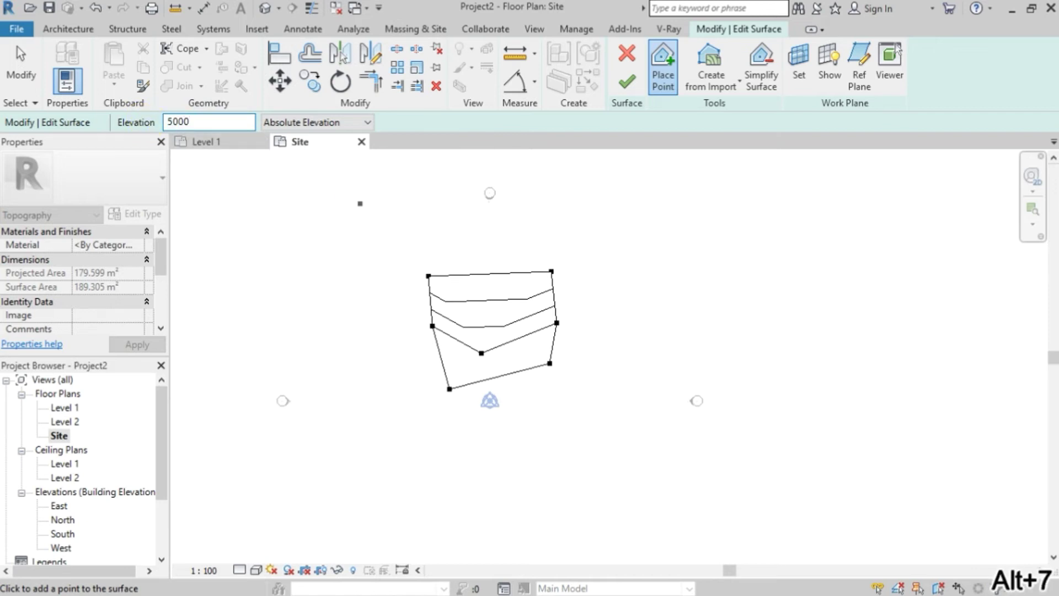
pyautogui.click(563, 409)
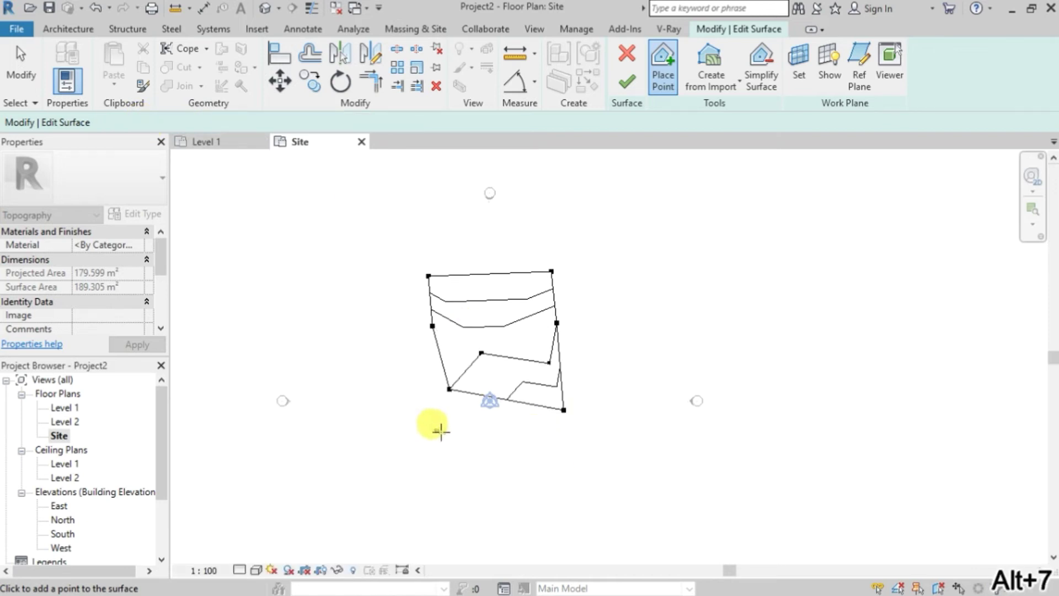
pyautogui.click(450, 433)
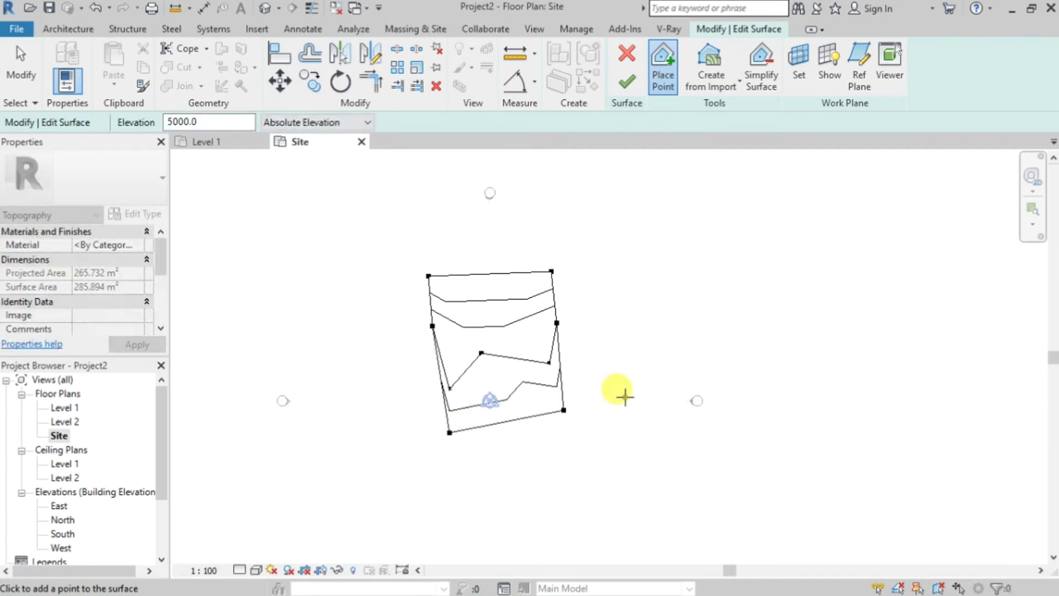
pyautogui.click(642, 284)
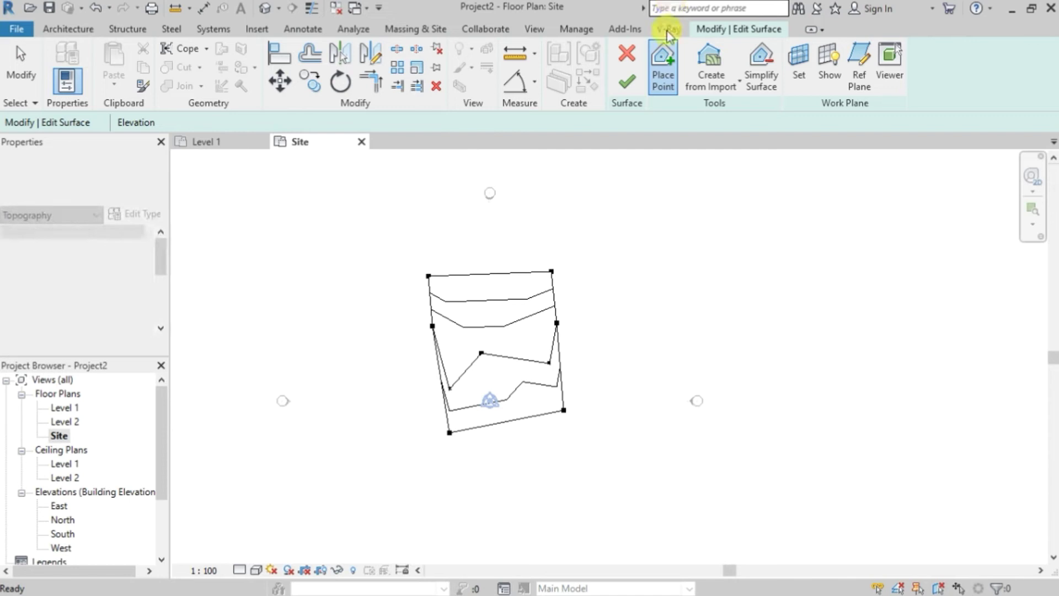
pyautogui.click(663, 65)
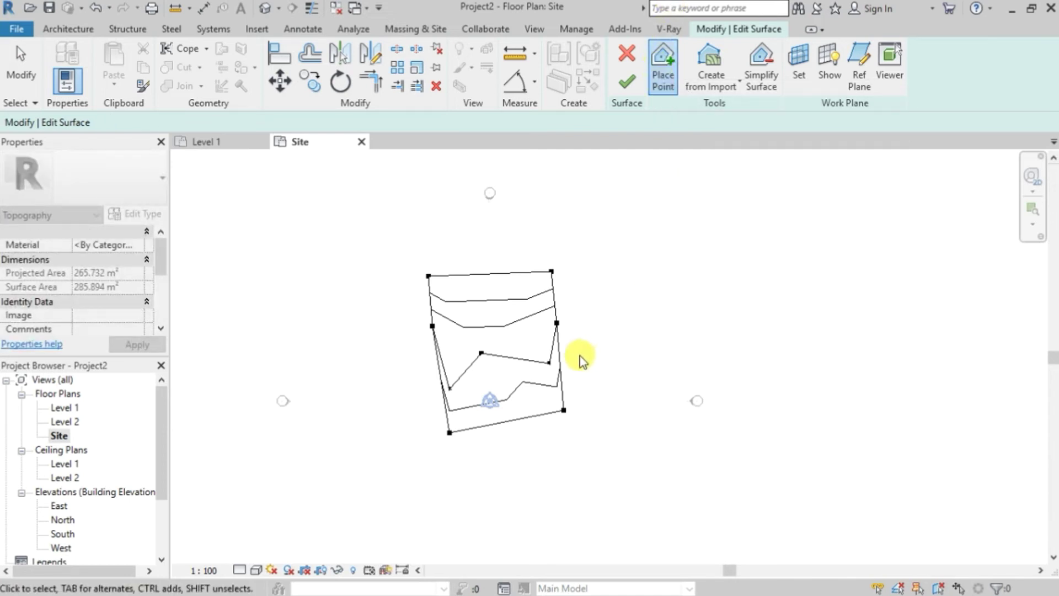
# Discard the toposurface edit so only the four elevation markers remain on the Site plan
pyautogui.press('Escape')
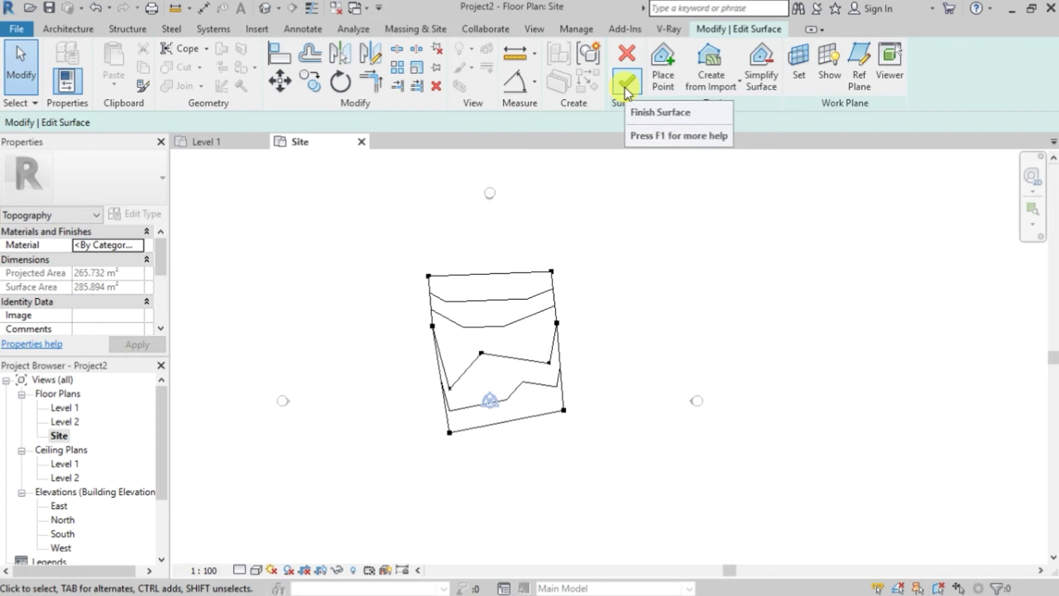
pyautogui.click(627, 53)
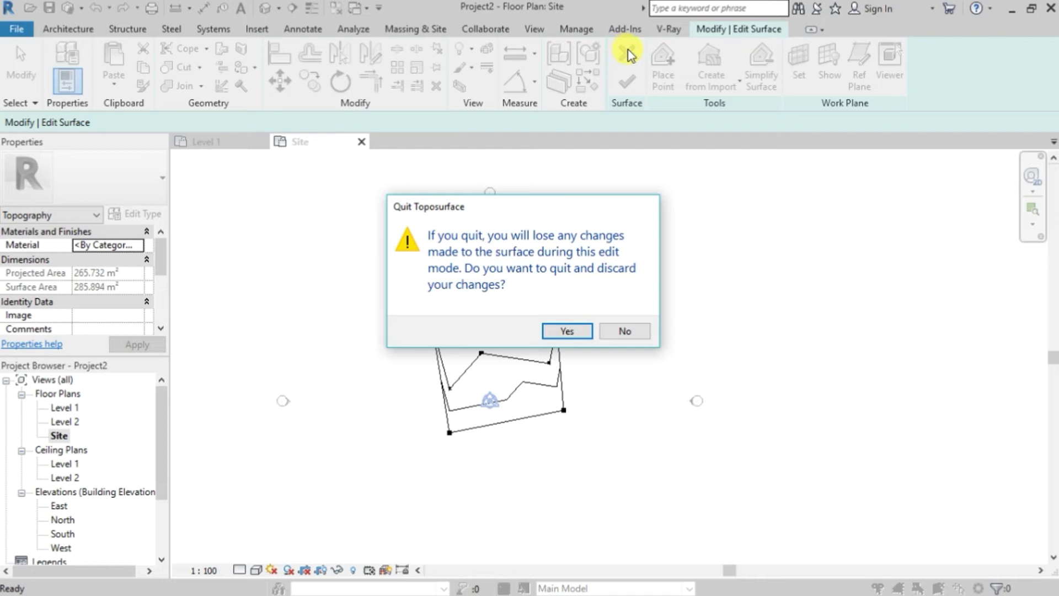
pyautogui.click(567, 332)
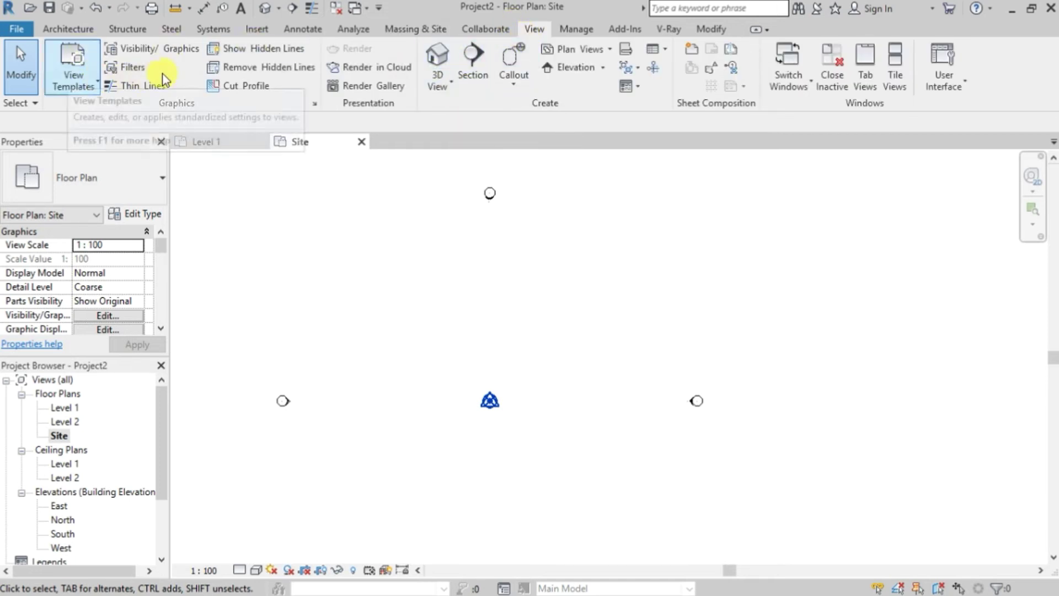
# Look through the 3D View dropdown options, then display the Manage tab's project tools
pyautogui.click(436, 89)
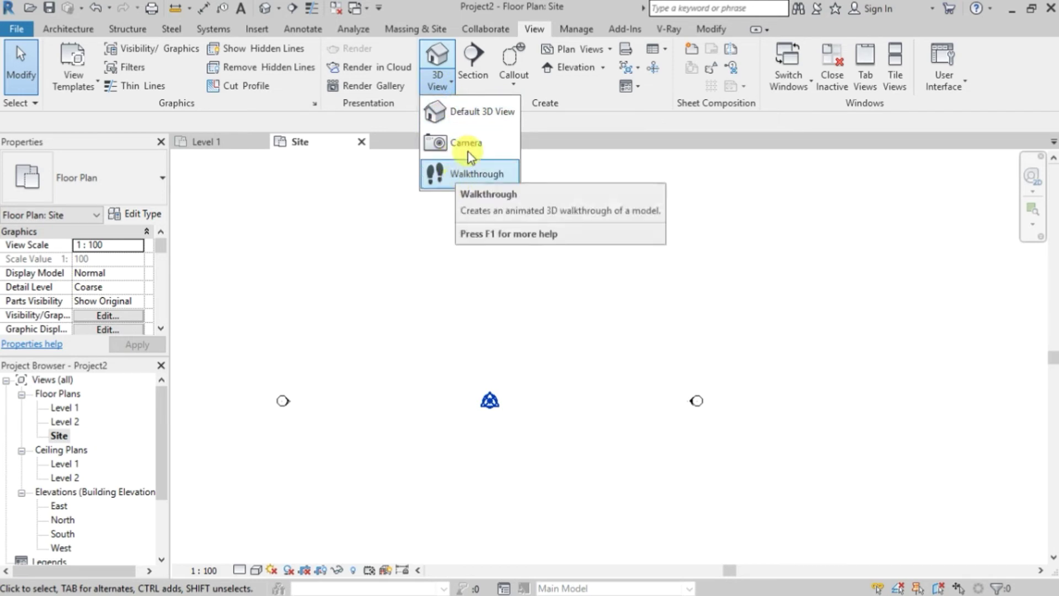
pyautogui.click(281, 9)
pyautogui.click(281, 9)
pyautogui.click(281, 9)
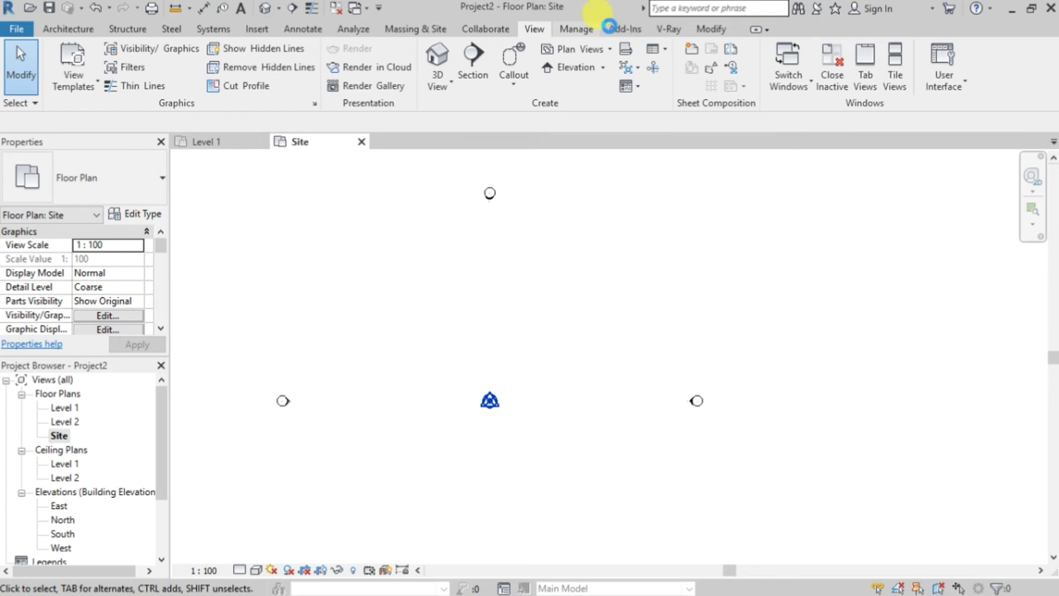
pyautogui.click(606, 27)
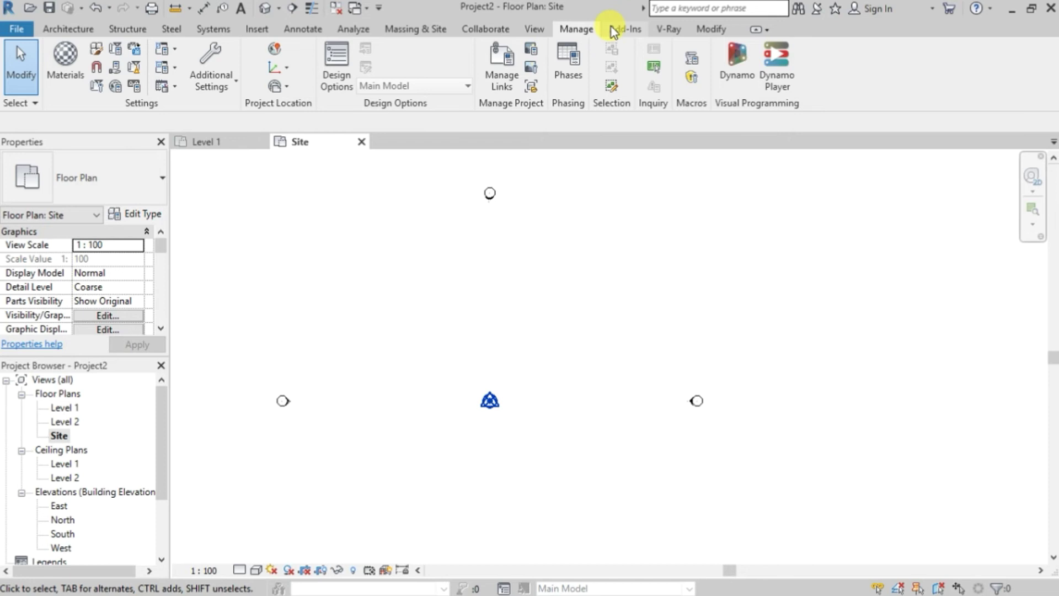
# Browse the Add-Ins, V-Ray and Modify tabs, then switch to the Level 1 floor plan
pyautogui.click(626, 28)
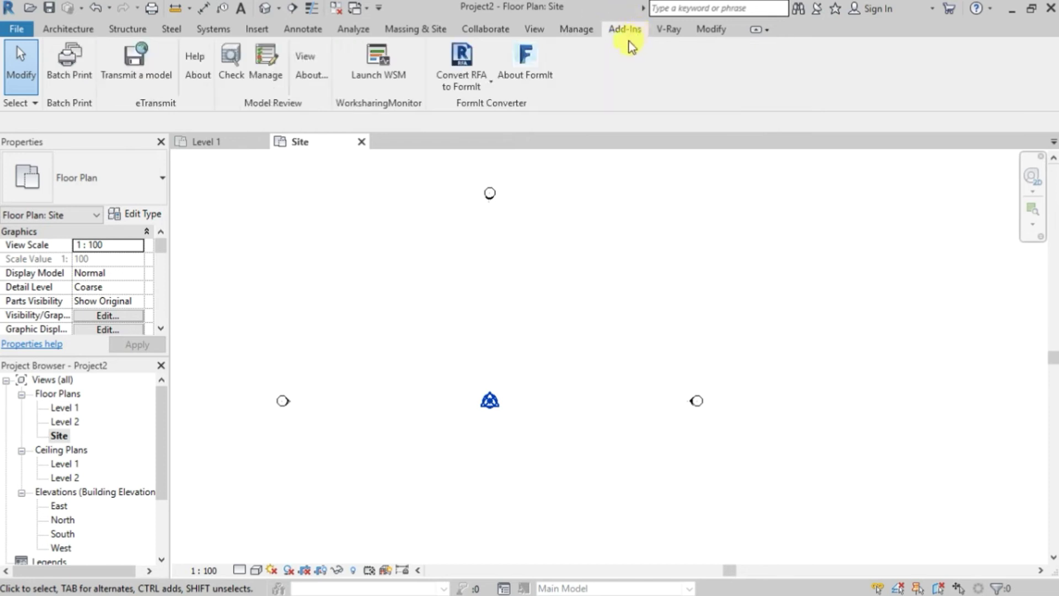
pyautogui.click(668, 30)
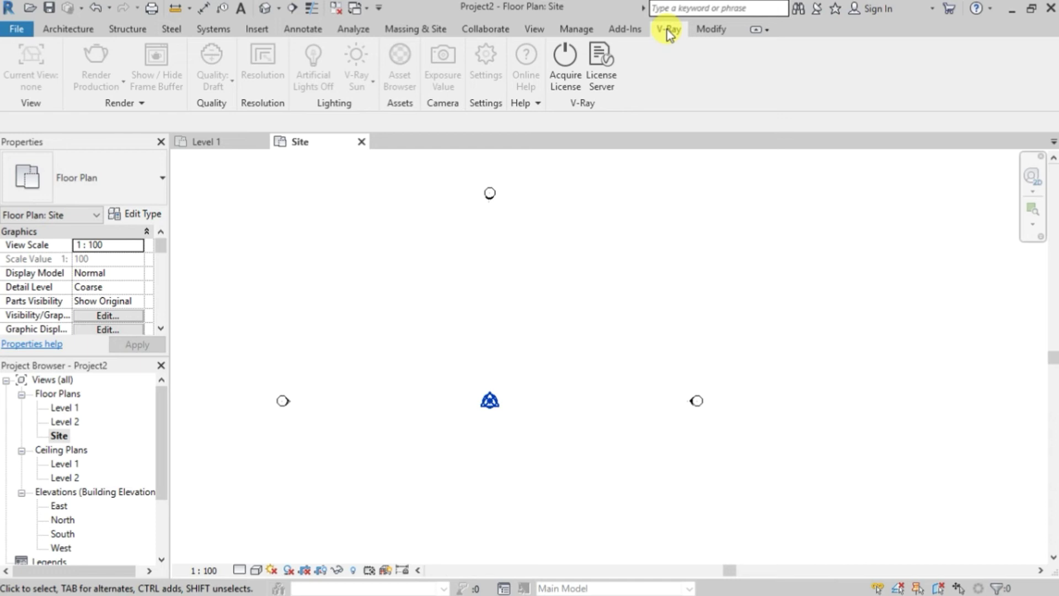
pyautogui.click(711, 29)
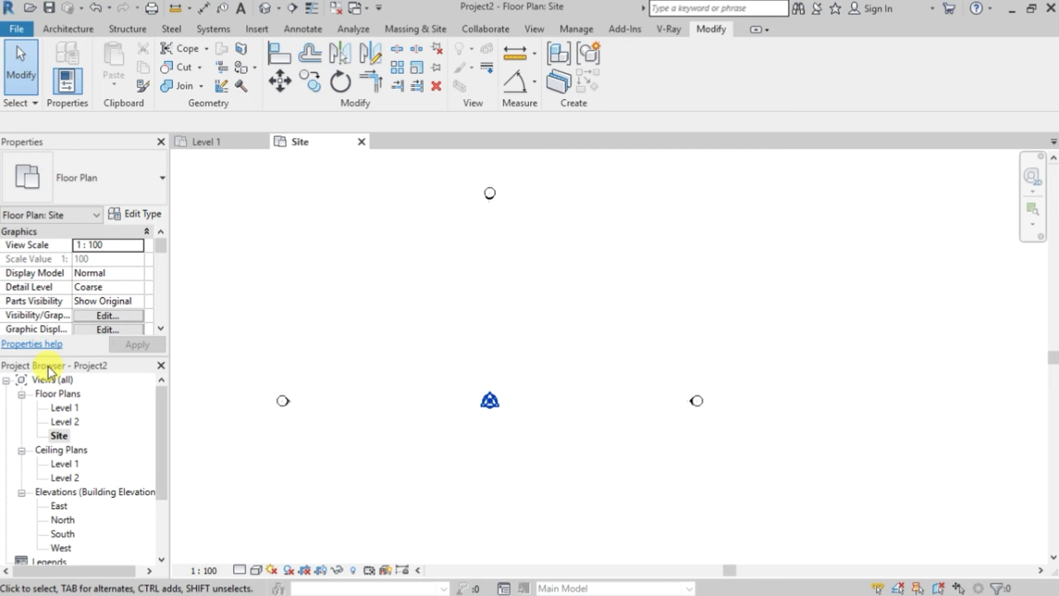
pyautogui.click(217, 145)
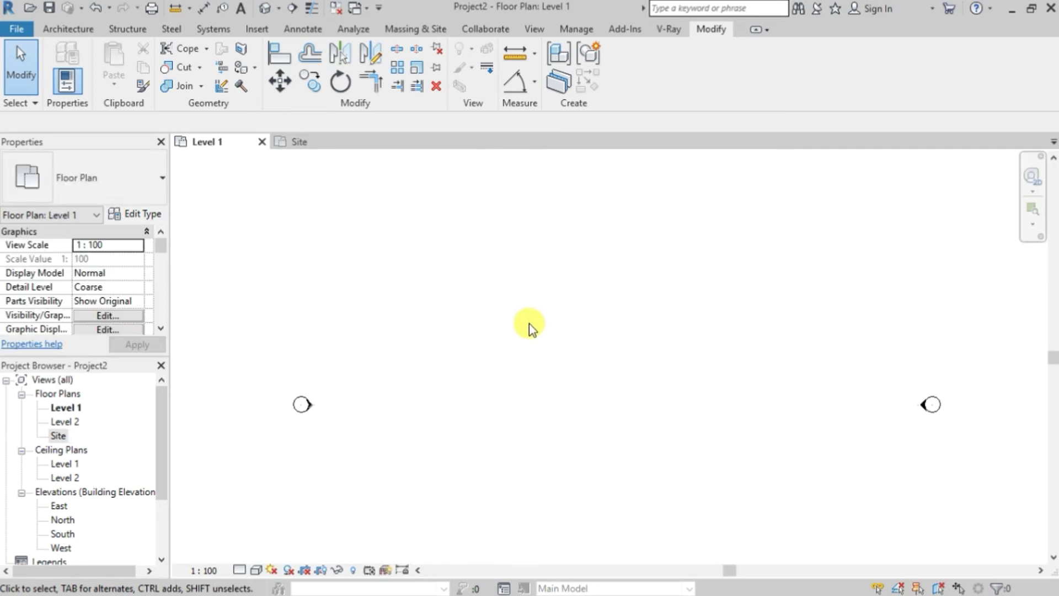
# Draw a single 12000 mm vertical Generic - 200mm wall on Level 1 using WA
pyautogui.press('alt')
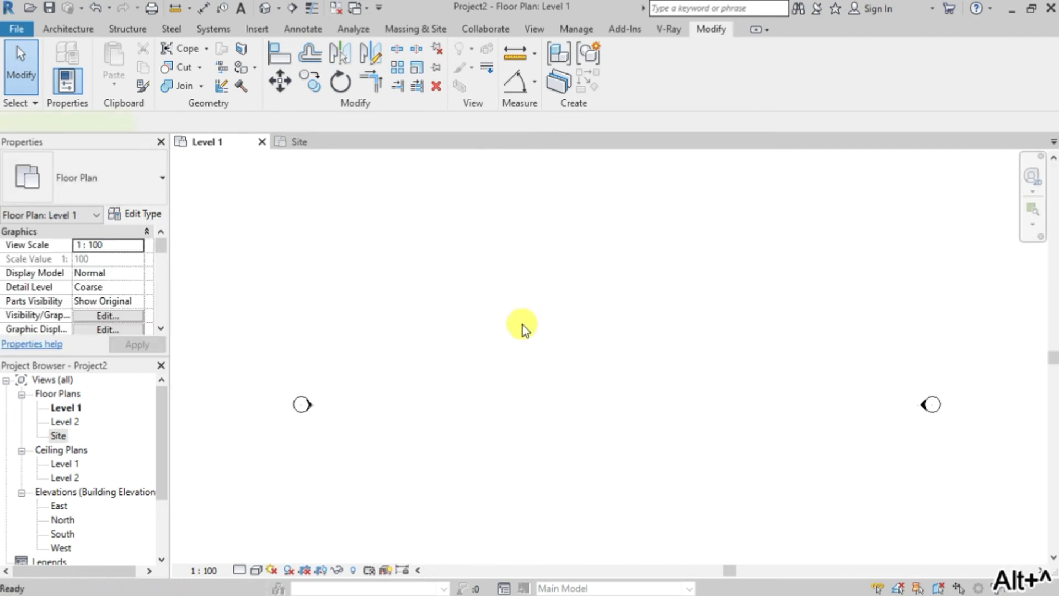
pyautogui.press('w')
pyautogui.press('a')
pyautogui.click(515, 270)
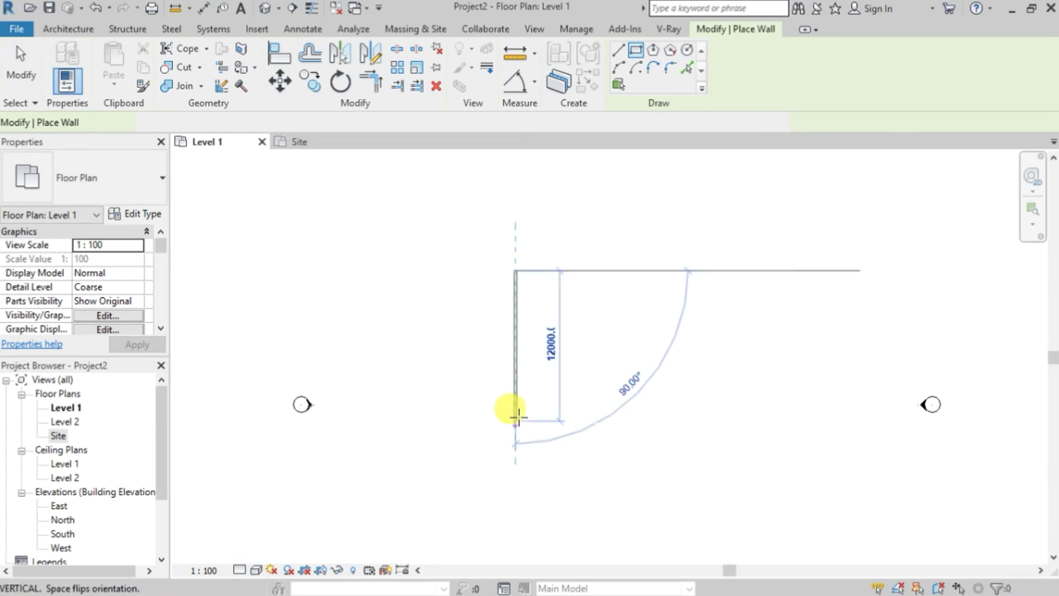
pyautogui.click(517, 419)
pyautogui.press('Escape')
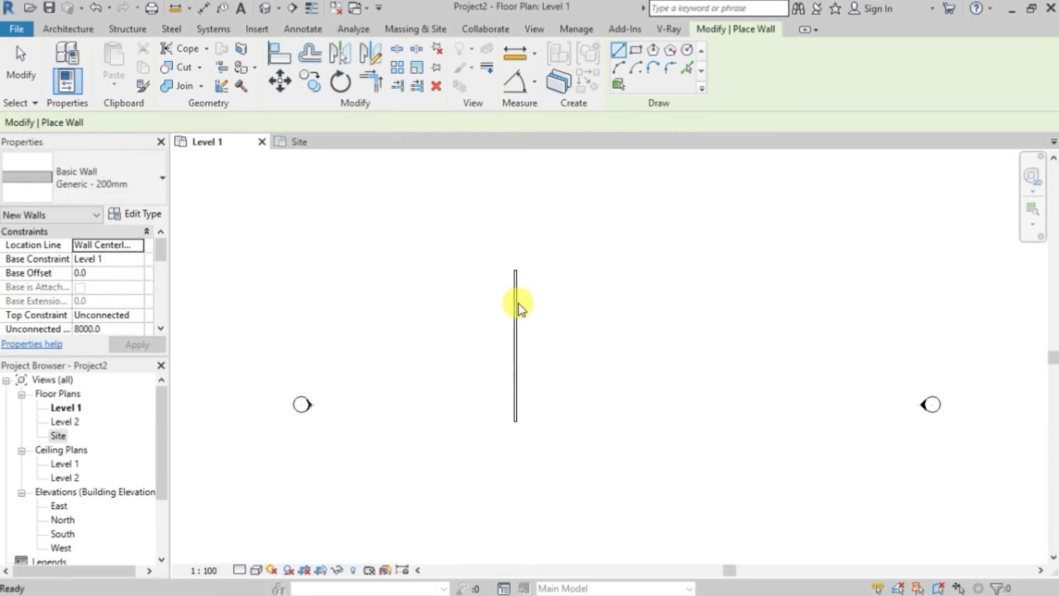
pyautogui.press('Escape')
# Select the new wall and go to its Base Constraint property
pyautogui.scroll(2, 515, 306)
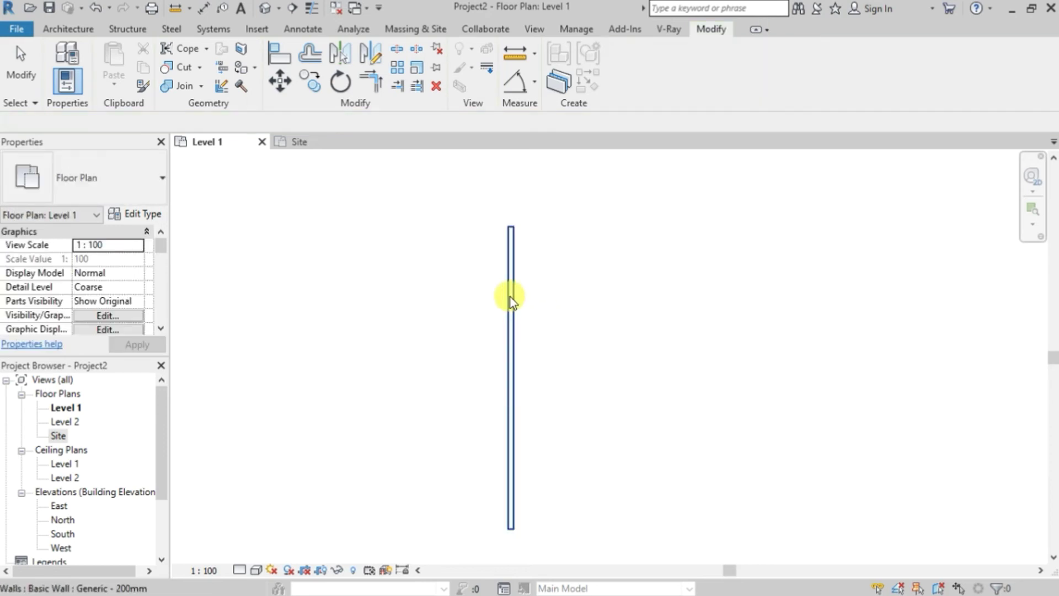
pyautogui.click(511, 297)
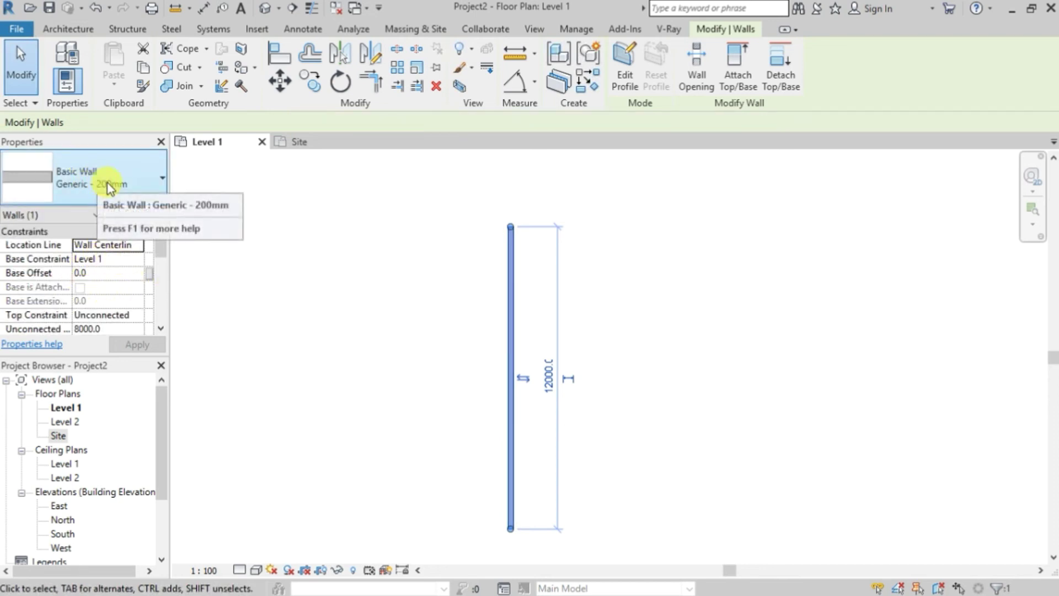
pyautogui.click(131, 261)
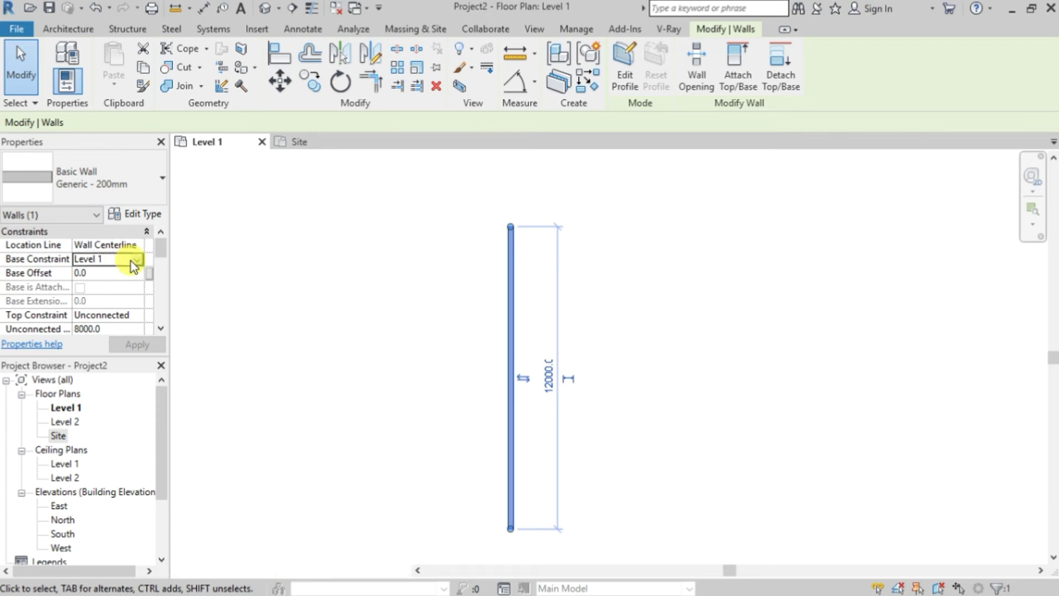
# Keep the wall's base at Level 1 and set Top Constraint to 'Up to level: Level 2'
pyautogui.click(117, 262)
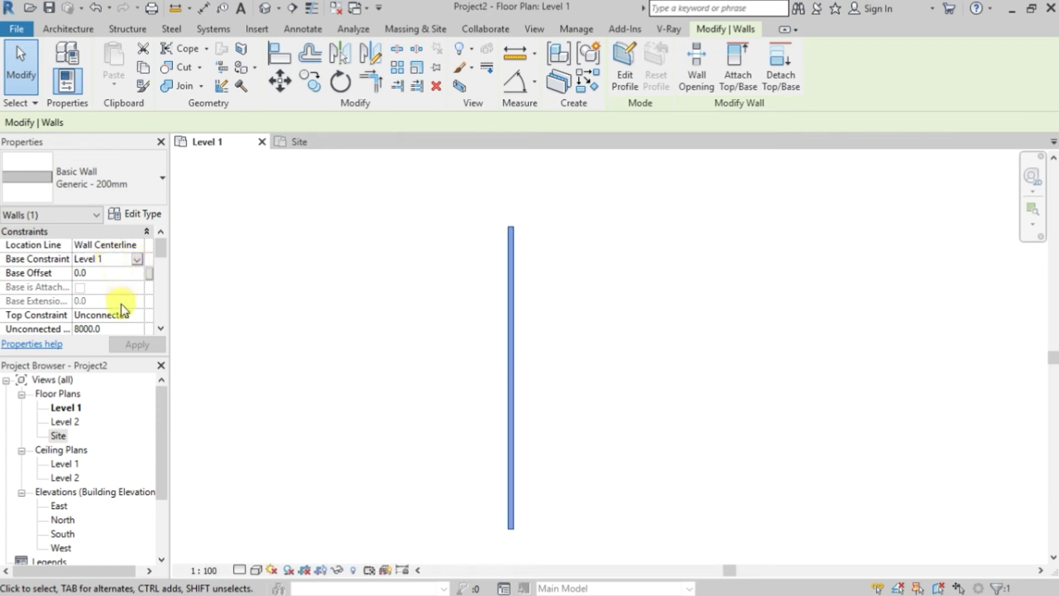
pyautogui.scroll(-1, 114, 299)
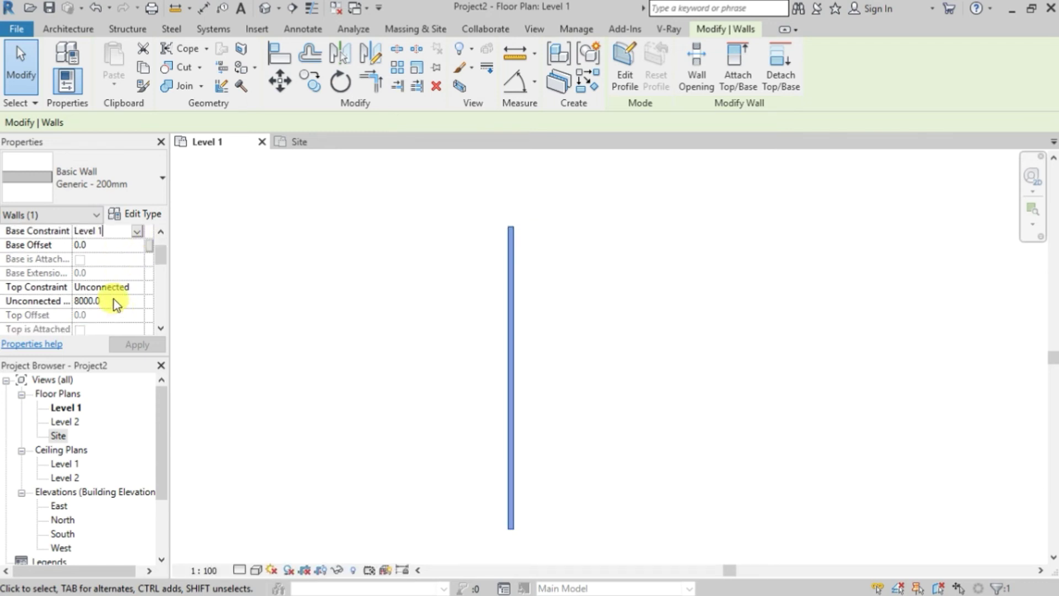
pyautogui.click(131, 288)
pyautogui.click(136, 288)
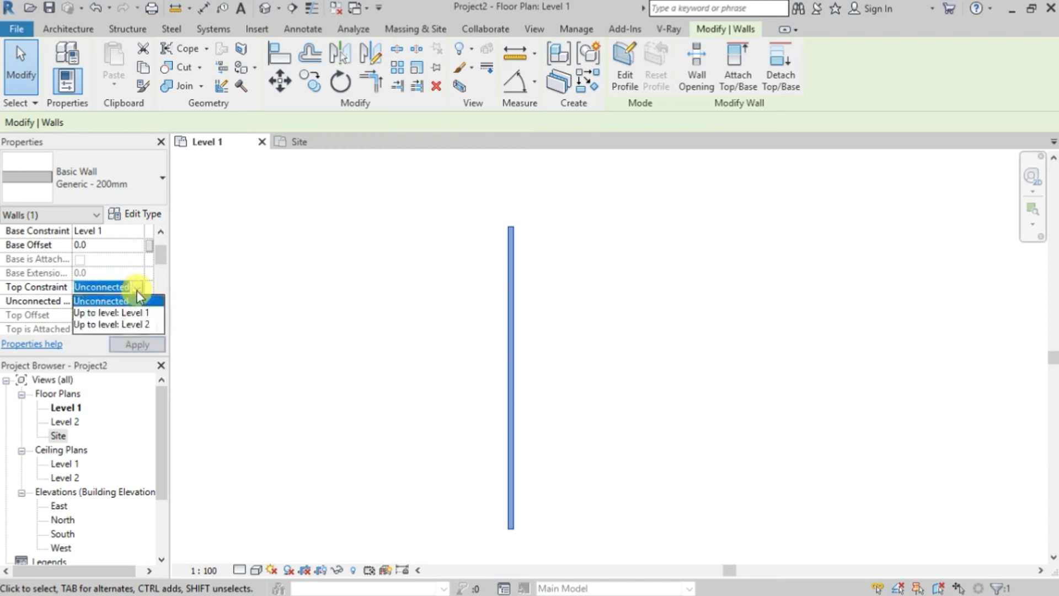
pyautogui.click(125, 324)
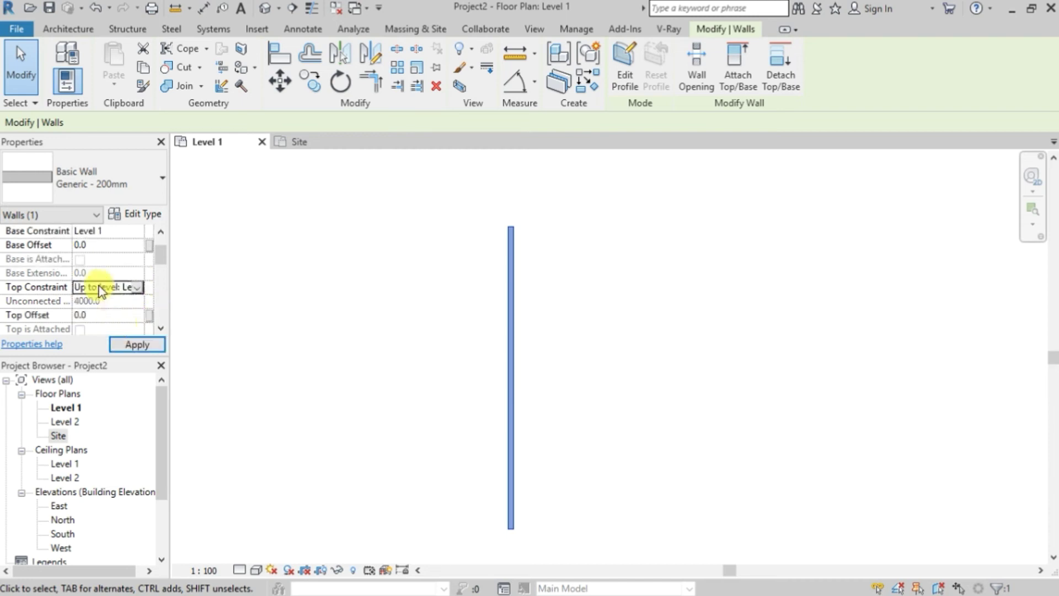
# Check the wall's 48.000 m² area and 9.600 m³ volume, then select Level 2 in the Project Browser
pyautogui.scroll(-1, 105, 298)
pyautogui.scroll(-1, 103, 291)
pyautogui.scroll(-2, 103, 291)
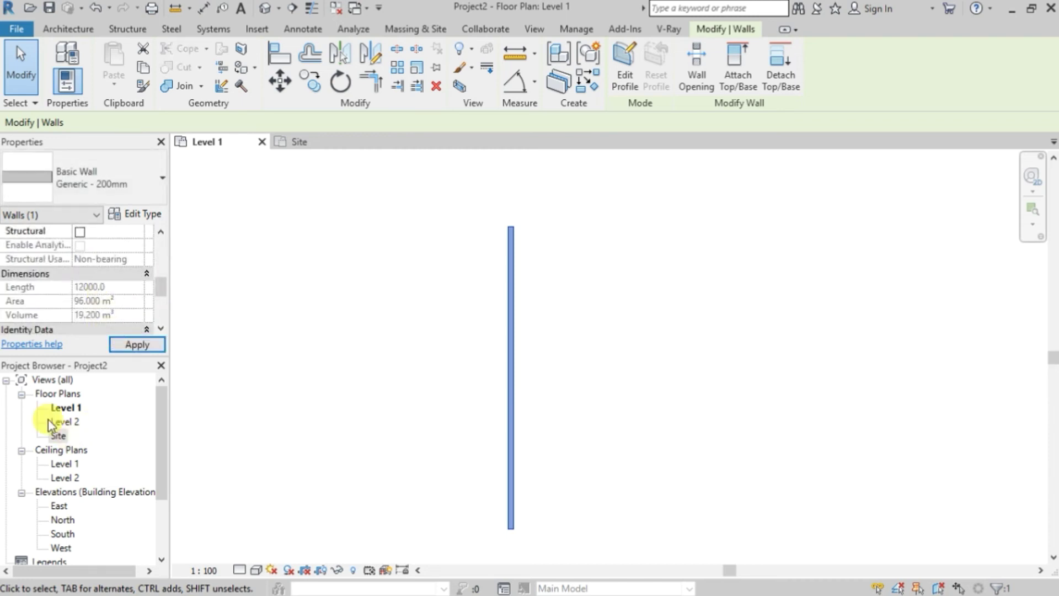
pyautogui.scroll(-1, 42, 395)
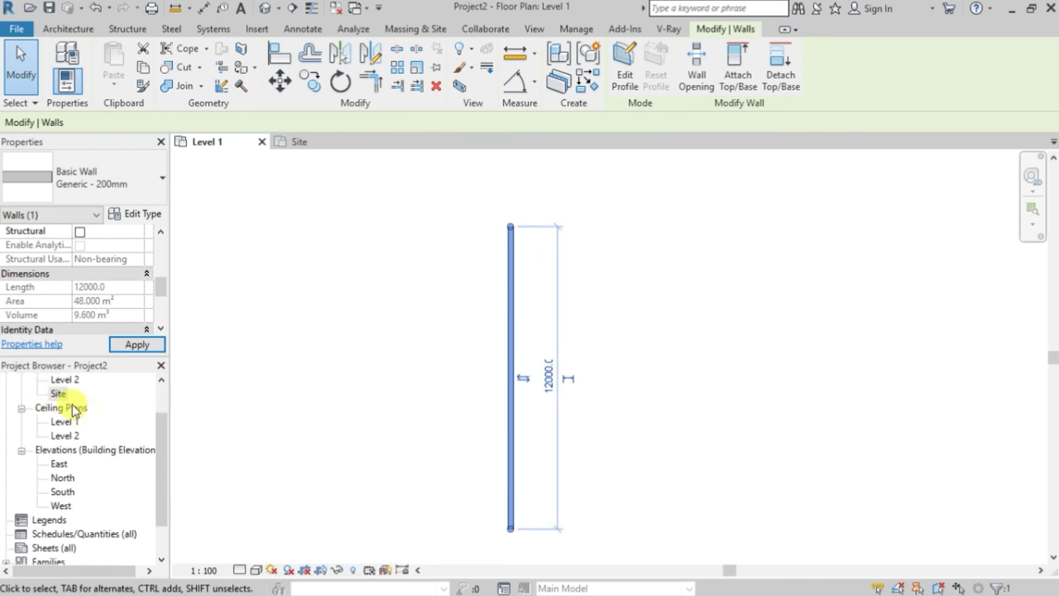
pyautogui.scroll(1, 72, 414)
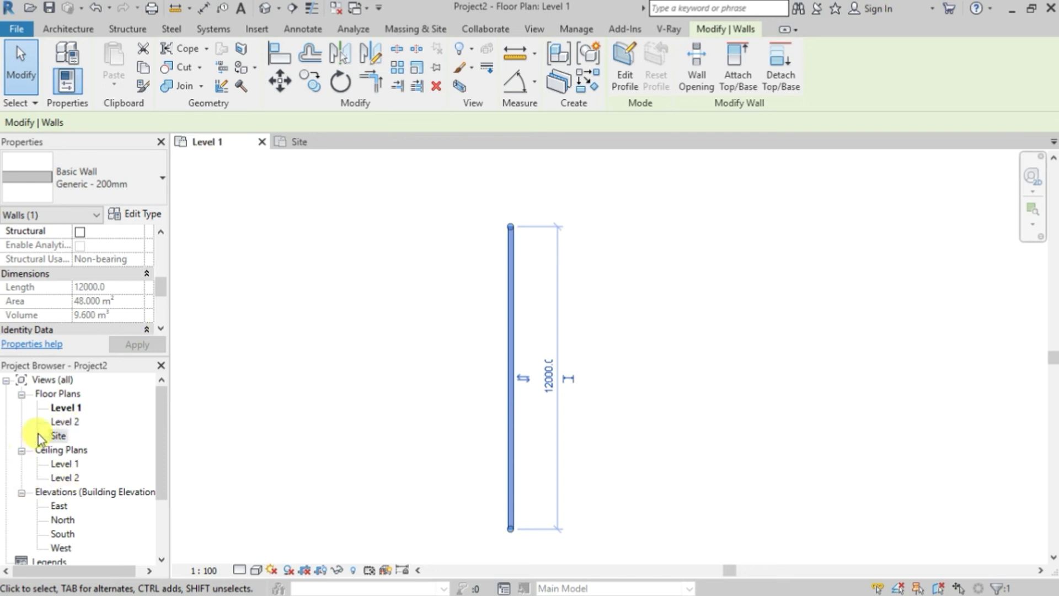
pyautogui.click(72, 420)
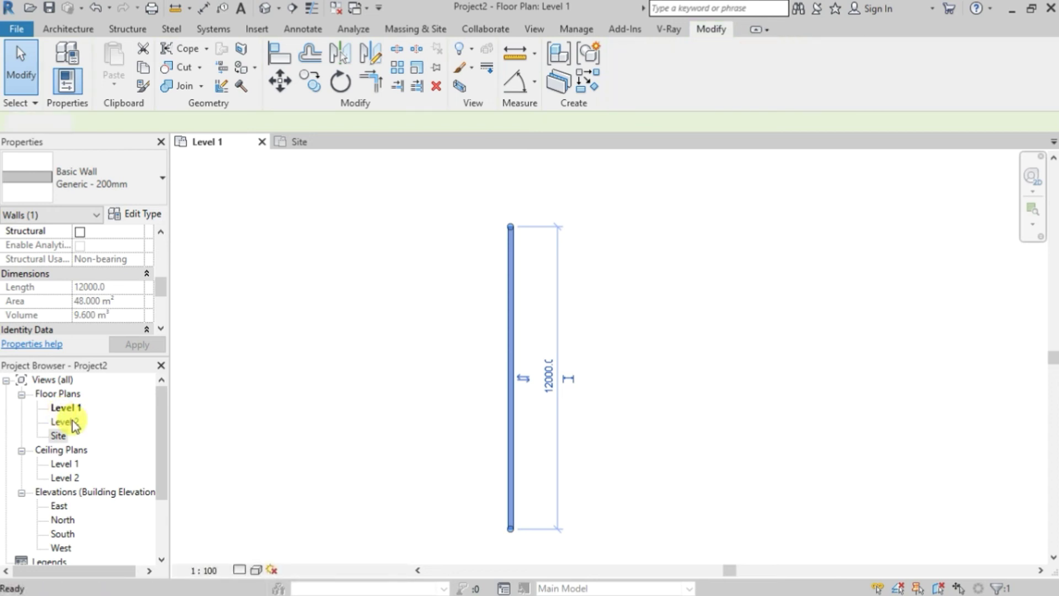
# Open the Level 2, Level 1 ceiling, East and North views, then close the Level 1 plan
pyautogui.doubleClick(72, 421)
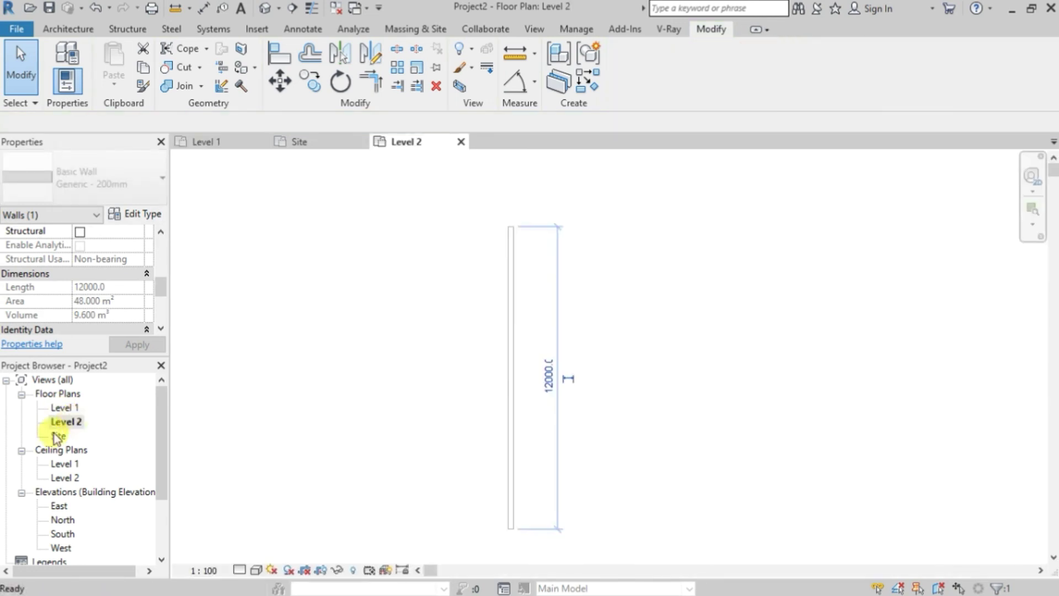
pyautogui.click(65, 465)
pyautogui.doubleClick(65, 464)
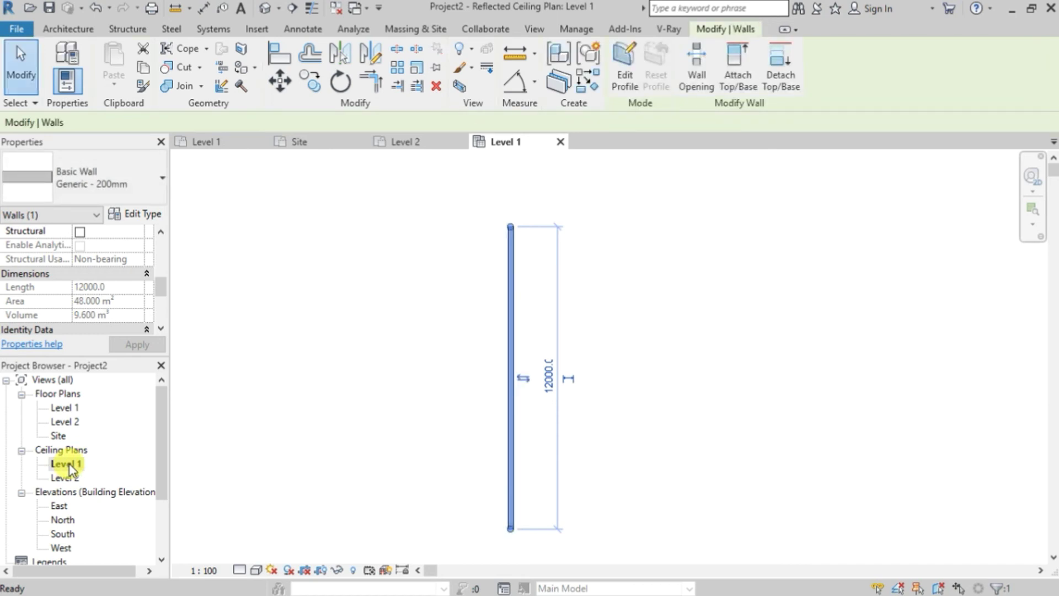
pyautogui.doubleClick(59, 506)
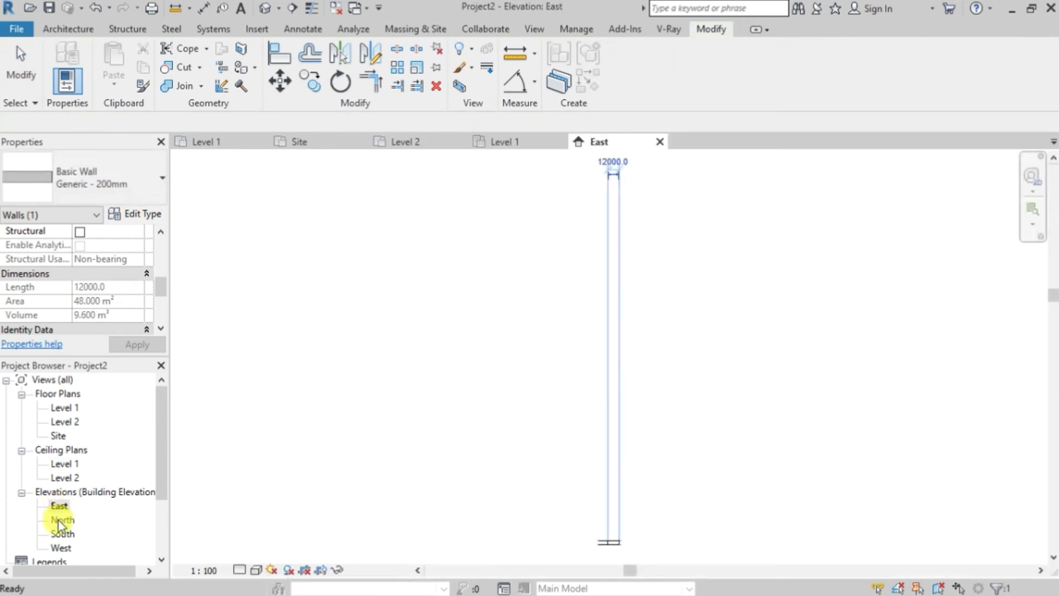
pyautogui.doubleClick(61, 521)
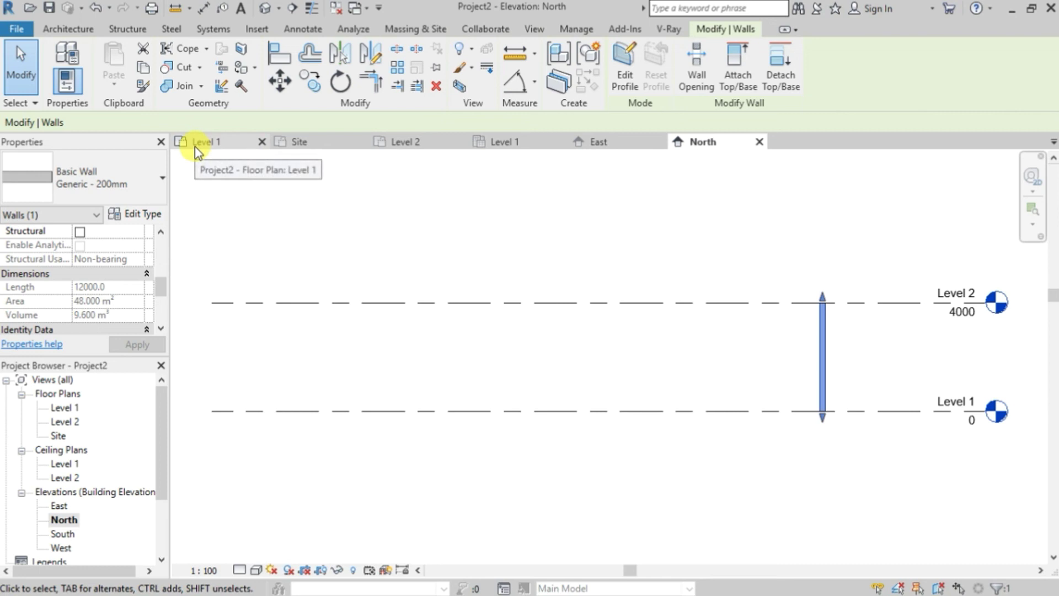
pyautogui.click(434, 148)
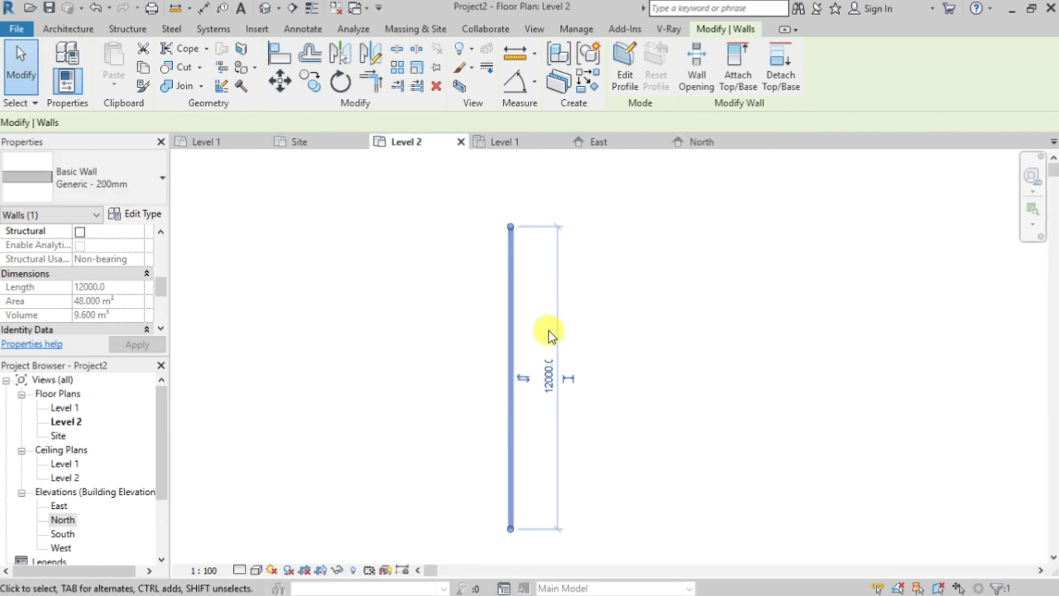
pyautogui.click(262, 143)
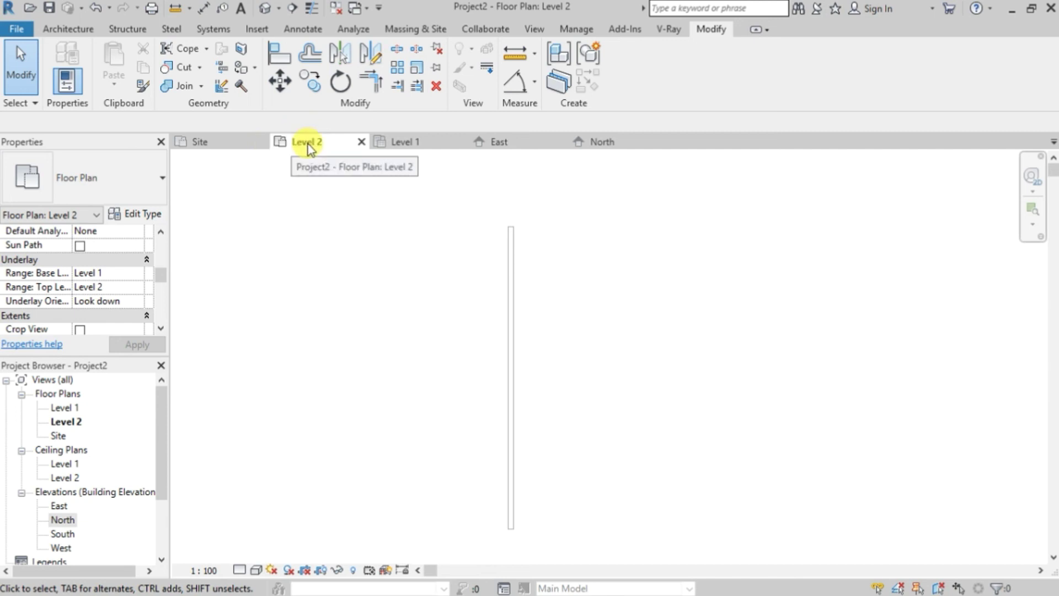
# Close every view except the active Level 2 floor plan with Close Inactive Windows
pyautogui.click(336, 9)
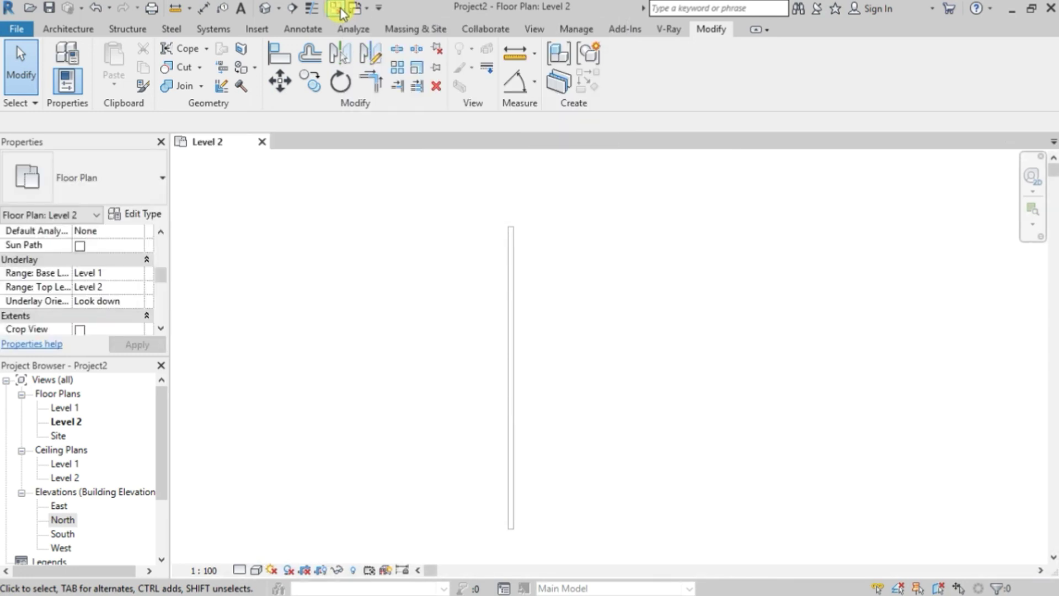